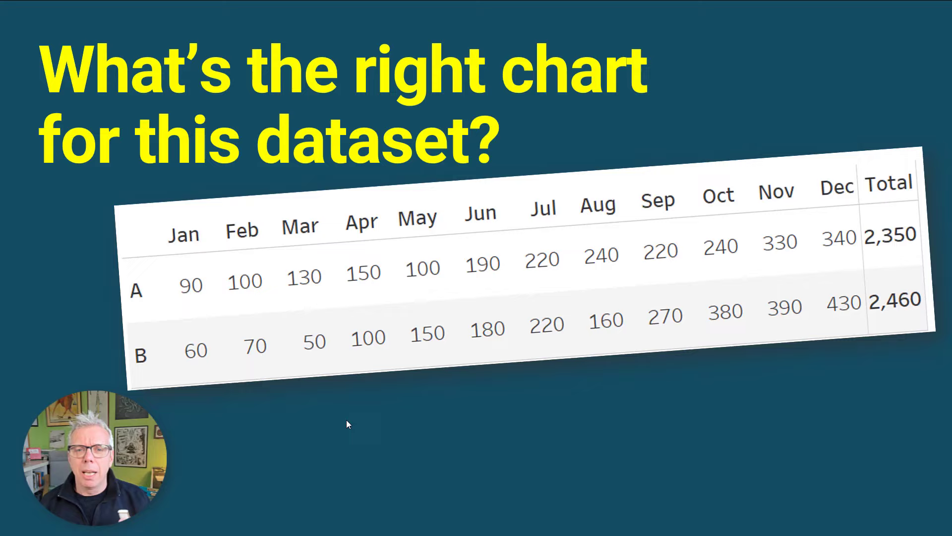
# Advance the slideshow from the A/B dataset table to the total-sales line chart
pyautogui.press('Right')
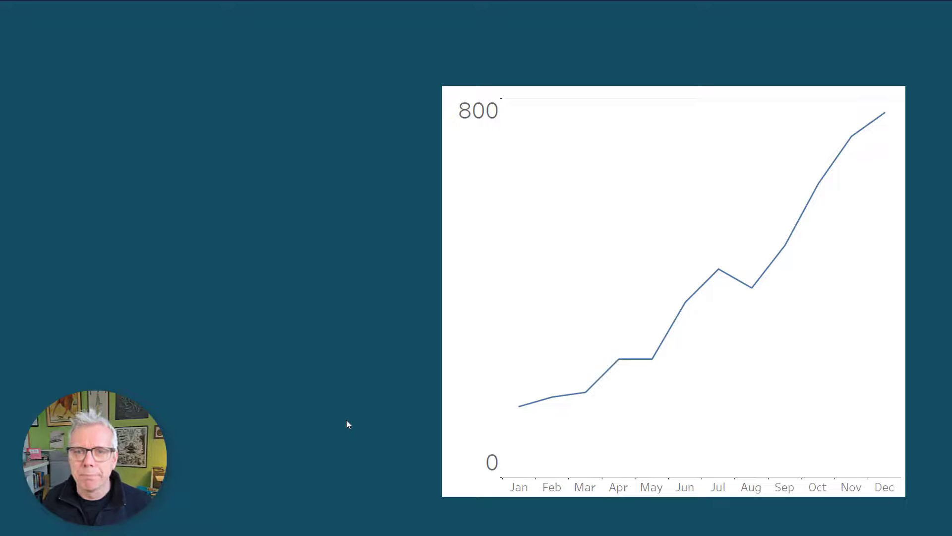
# Step through the sales-through-the-year, A-and-B lines and cumulative sales question slides
pyautogui.press('Right')
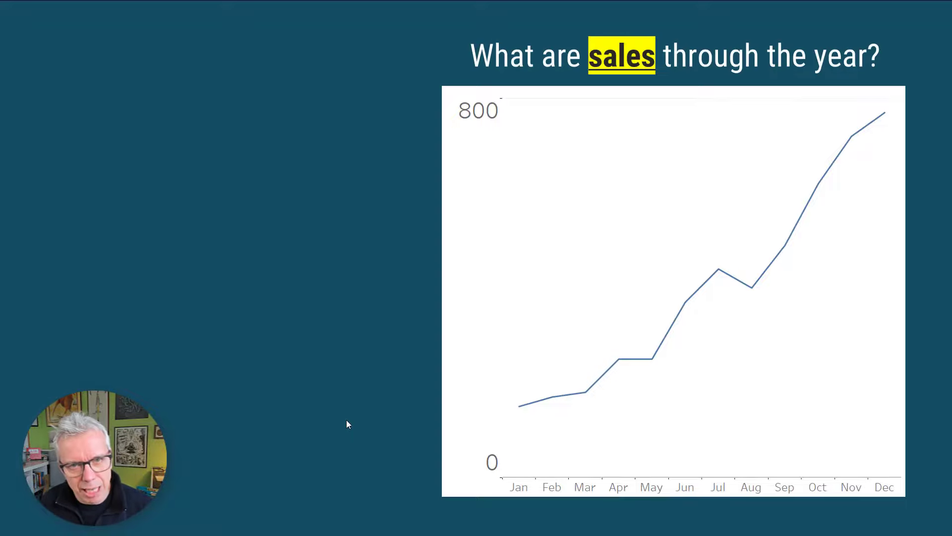
pyautogui.press('Right')
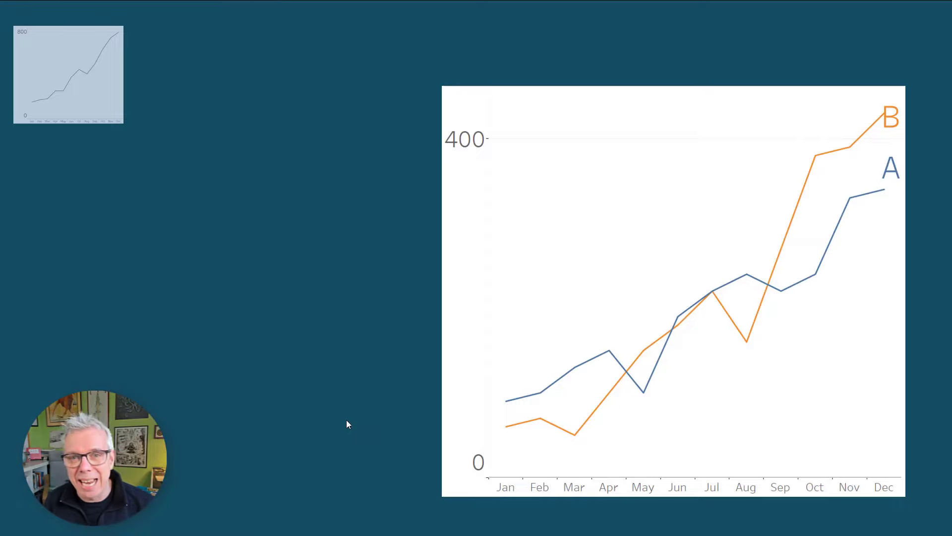
pyautogui.press('Right')
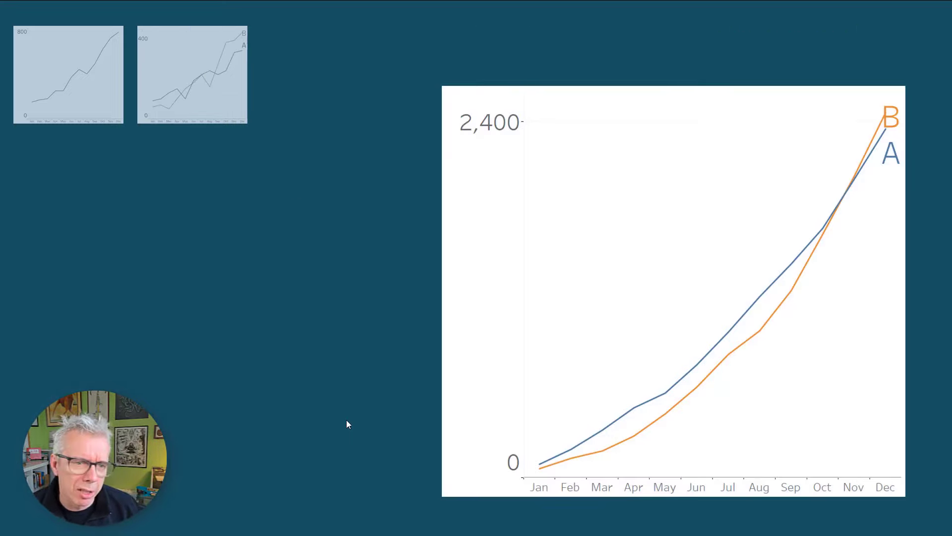
pyautogui.press('Right')
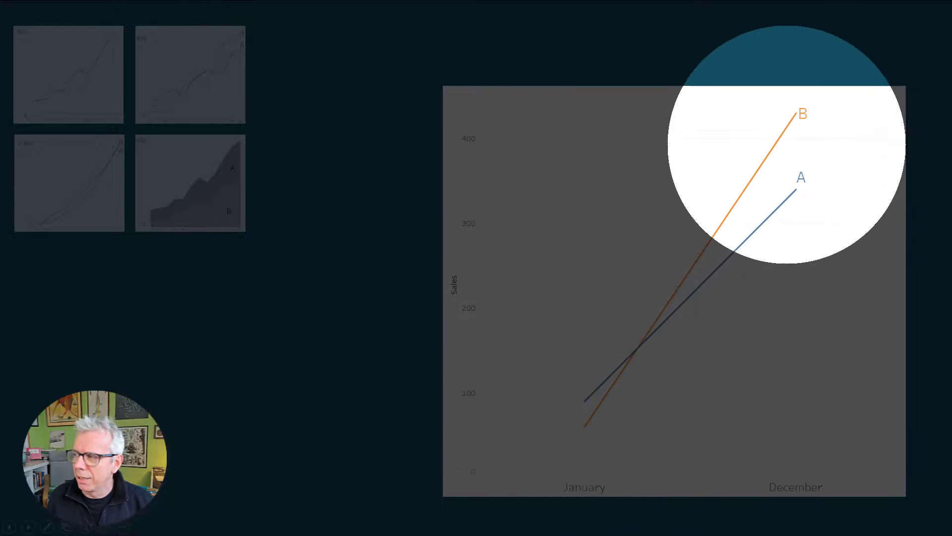
# Turn off the spotlight and advance to the 'differences between A and B' dumbbell slide
pyautogui.click(788, 154)
pyautogui.click(788, 153)
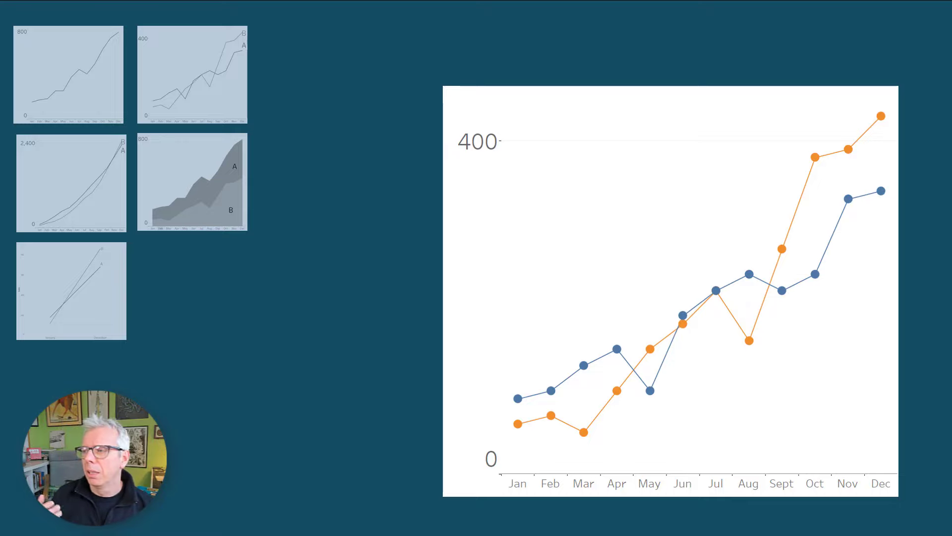
pyautogui.press('Right')
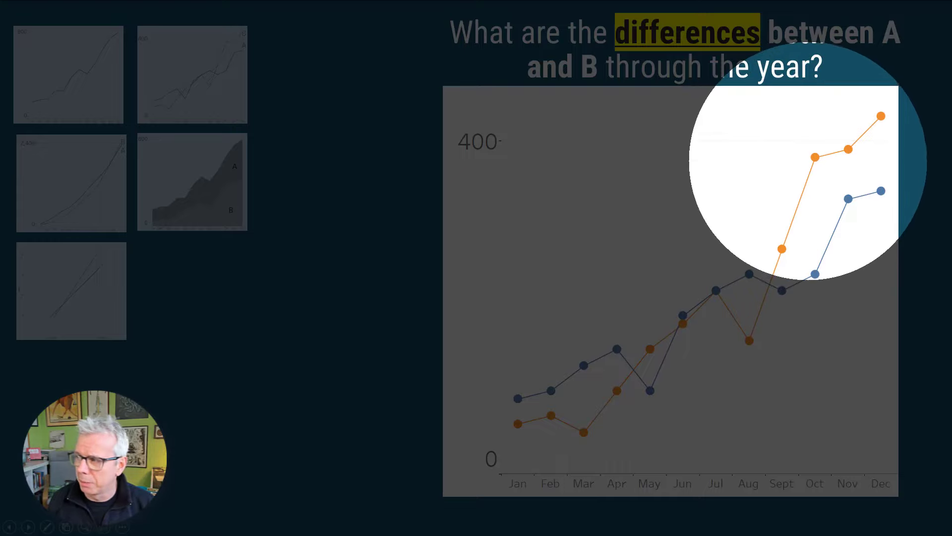
pyautogui.press('Escape')
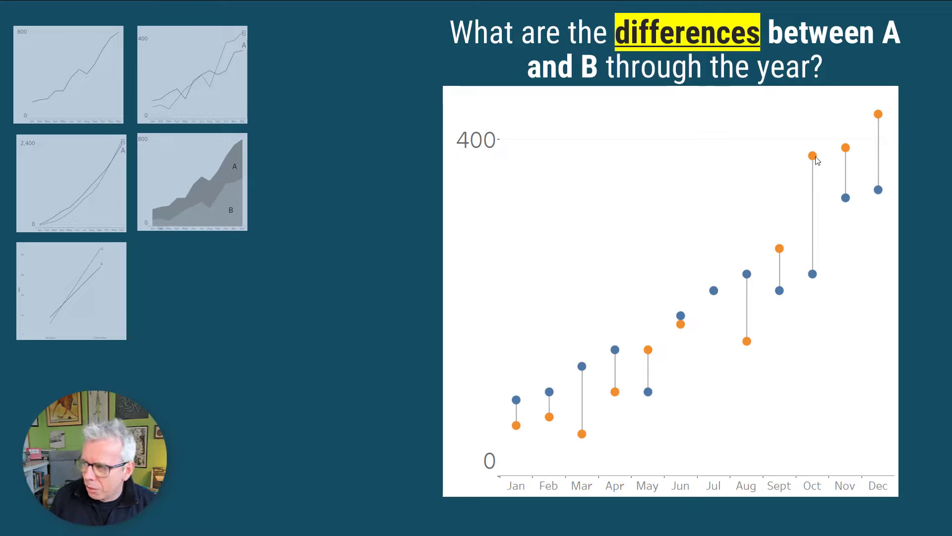
# Spotlight the August–December differences, clear it, and advance to the differences-from-zero chart
pyautogui.press('ctrl')
pyautogui.press('ctrl')
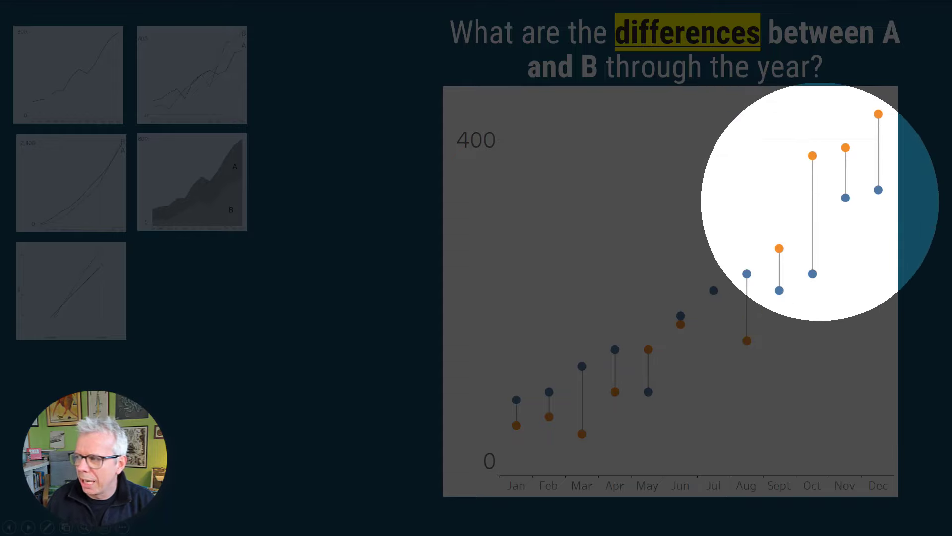
pyautogui.press('ctrl')
pyautogui.press('ctrl')
pyautogui.press('Right')
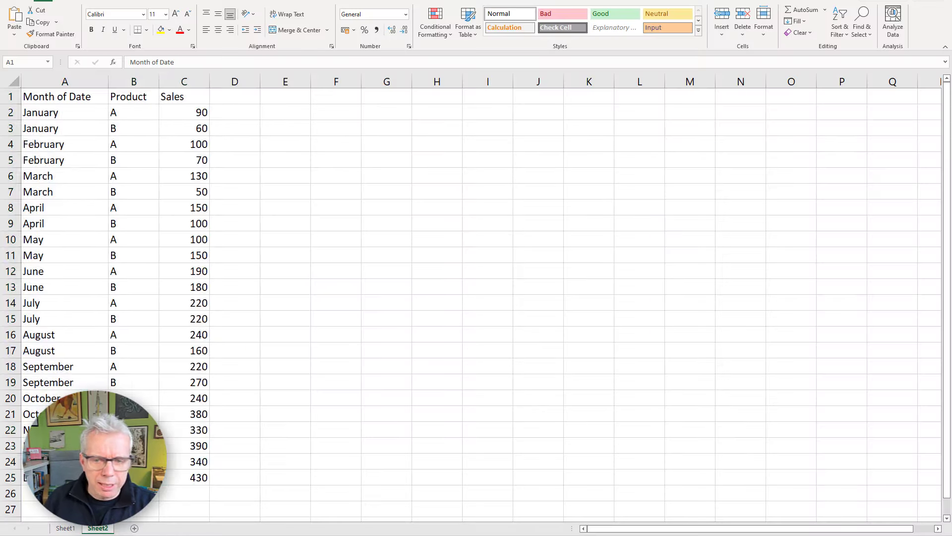
# Copy the Month of Date, Product and Sales table A1:C25 from Excel
pyautogui.hotkey('ctrl', 'a')
pyautogui.rightClick(156, 155)
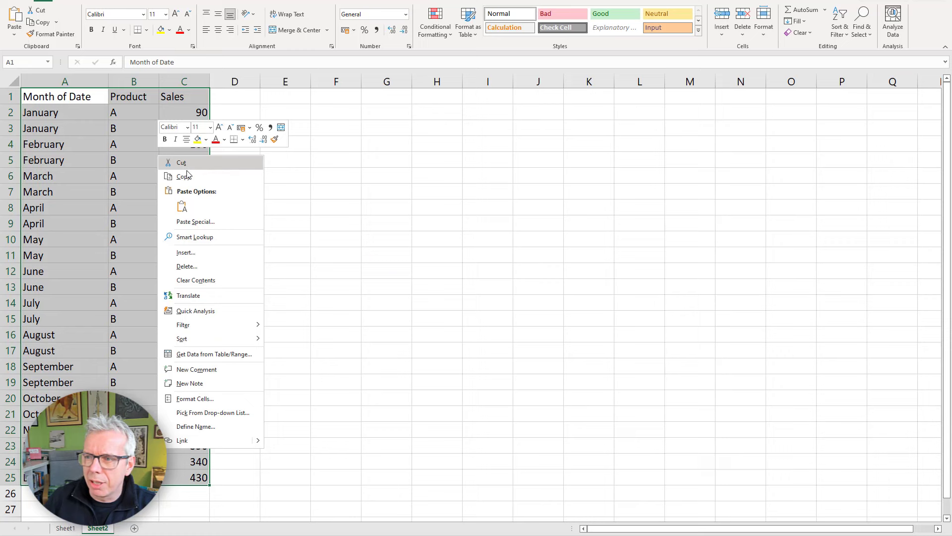
pyautogui.click(173, 172)
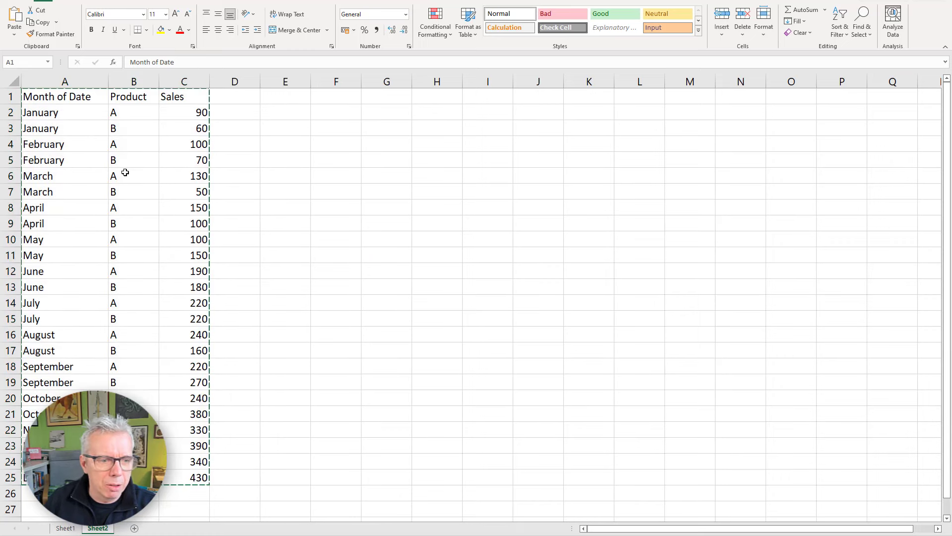
pyautogui.hotkey('alt', 'Tab')
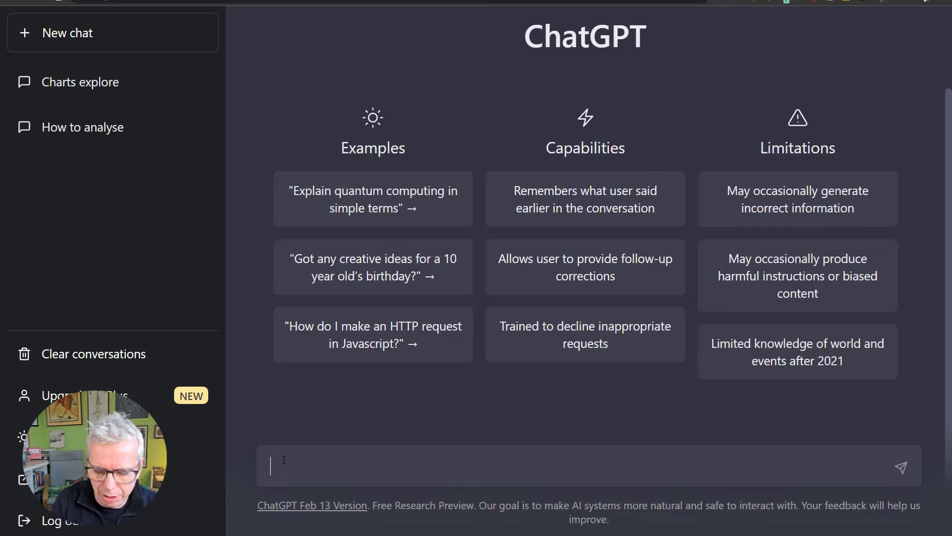
# Ask ChatGPT 'What's the best chart for this datas' with the sales table pasted below
pyautogui.write("What's the best c")
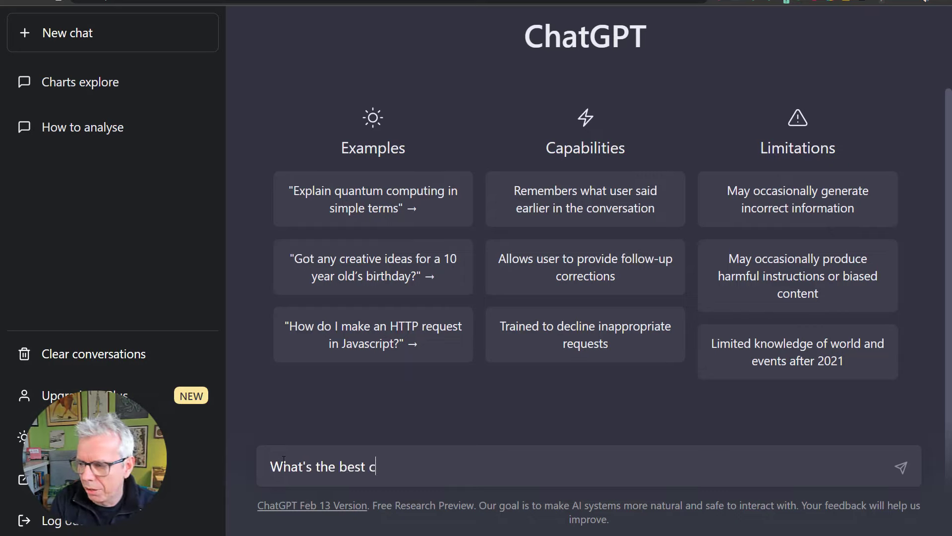
pyautogui.write('hart for this dataset?')
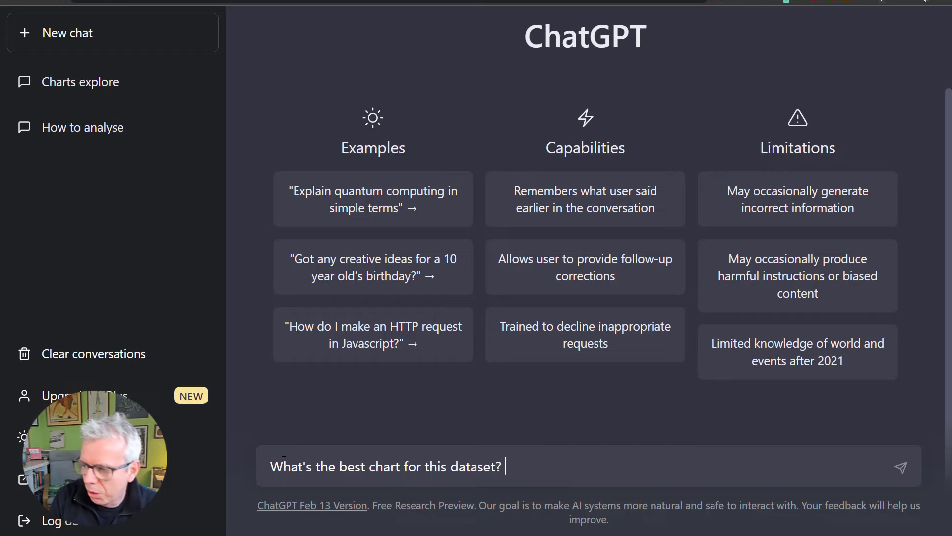
pyautogui.hotkey('shift', 'Return')
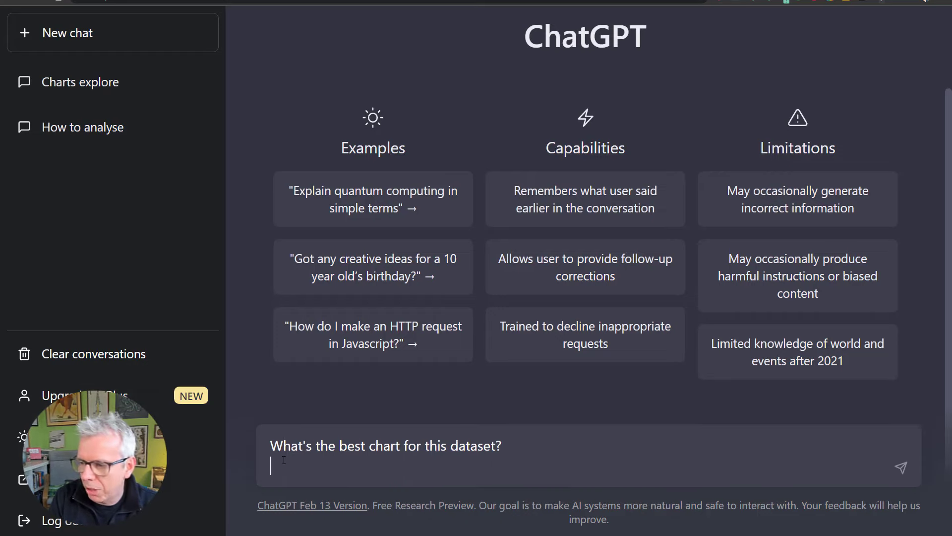
pyautogui.hotkey('ctrl', 'v')
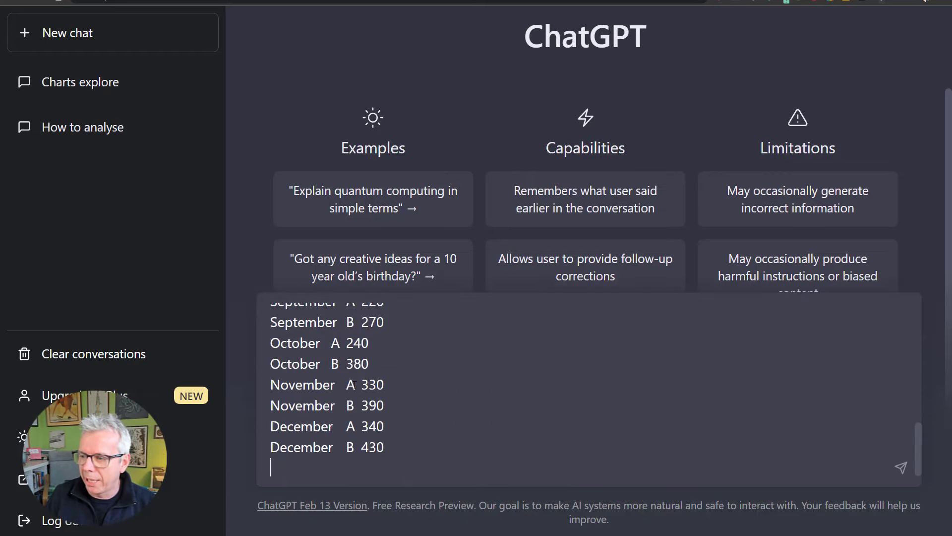
pyautogui.scroll(10, 354, 385)
pyautogui.scroll(-10, 359, 386)
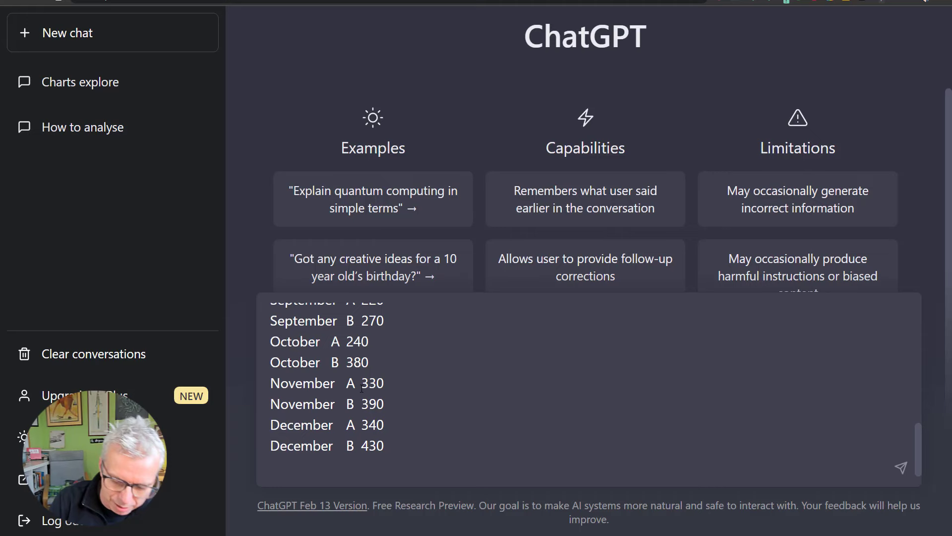
pyautogui.press('Return')
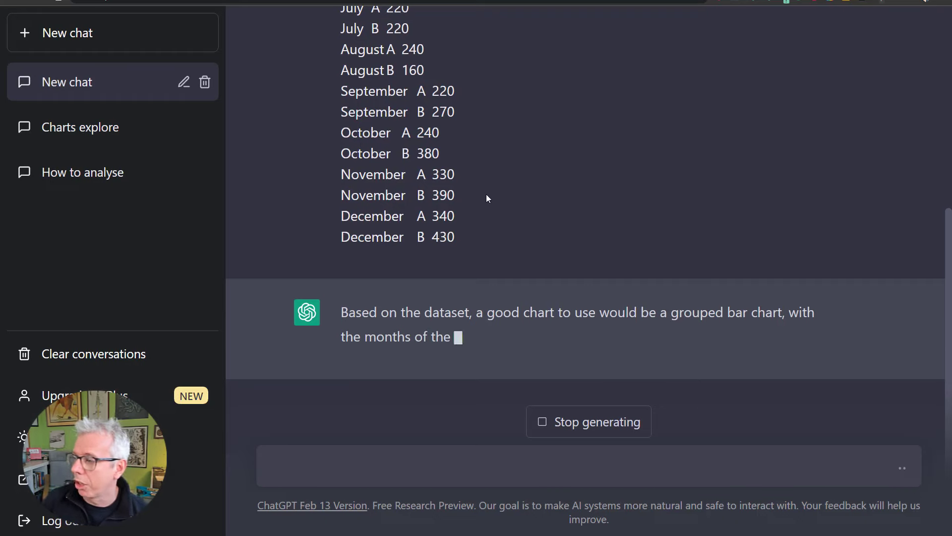
# Highlight the grouped bar chart recommendation, colour-coding and legend advice, and trend line suggestion
pyautogui.moveTo(670, 313); pyautogui.dragTo(777, 286)
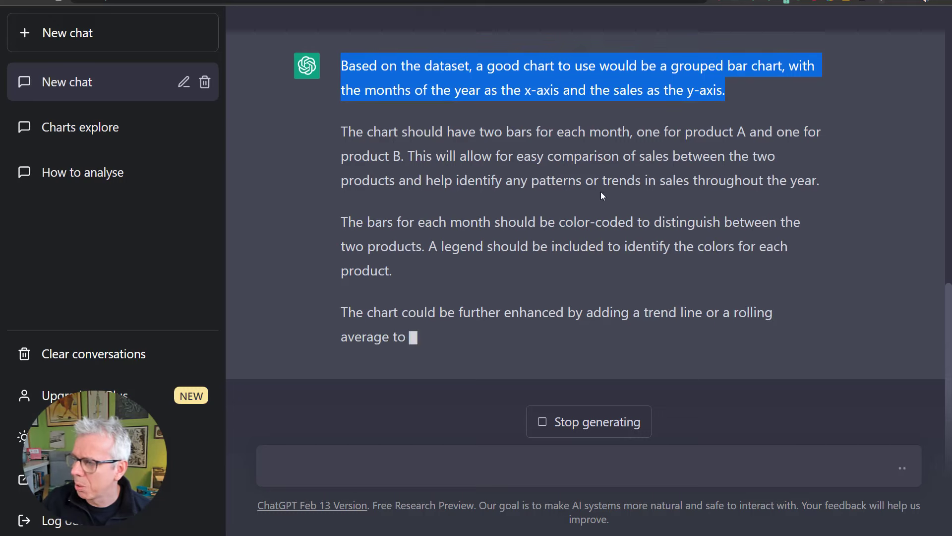
pyautogui.moveTo(631, 156); pyautogui.dragTo(820, 157)
pyautogui.click(561, 229)
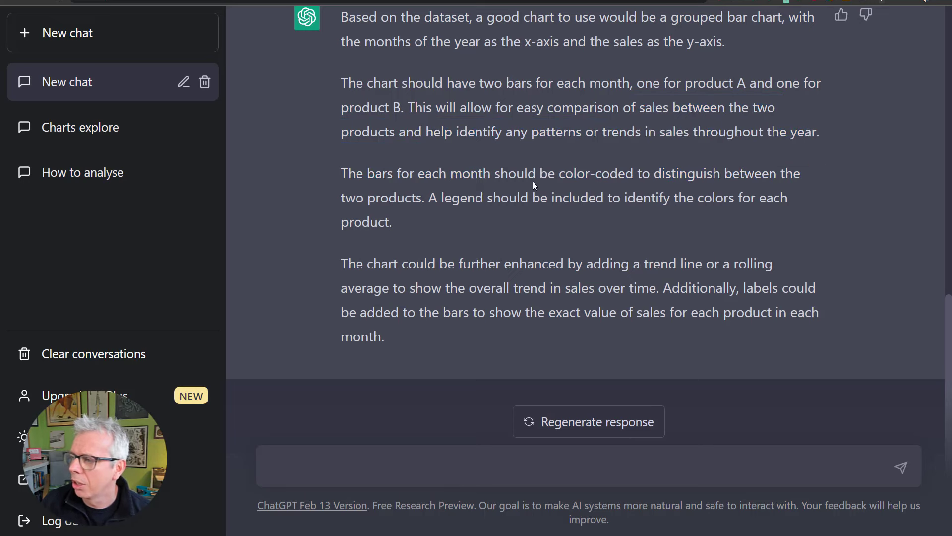
pyautogui.moveTo(534, 181); pyautogui.dragTo(535, 219)
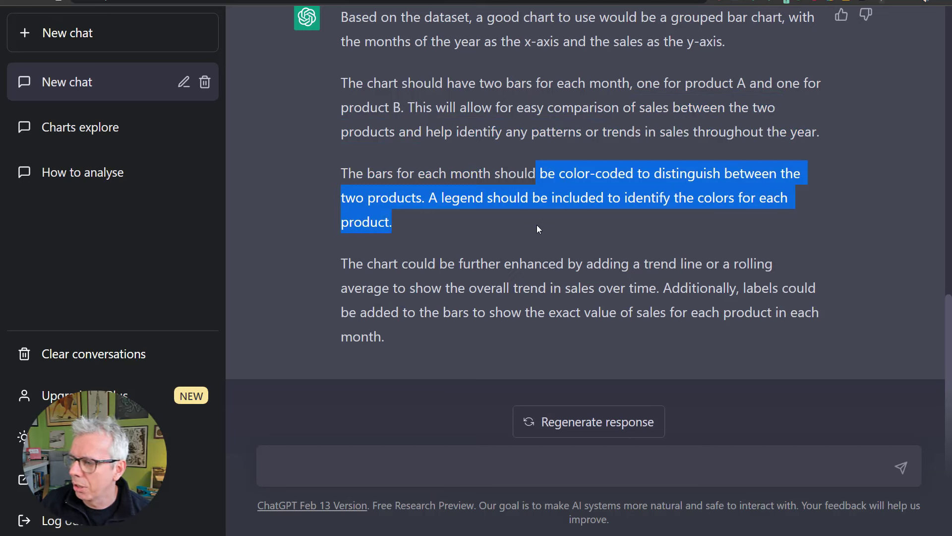
pyautogui.moveTo(654, 264); pyautogui.dragTo(667, 334)
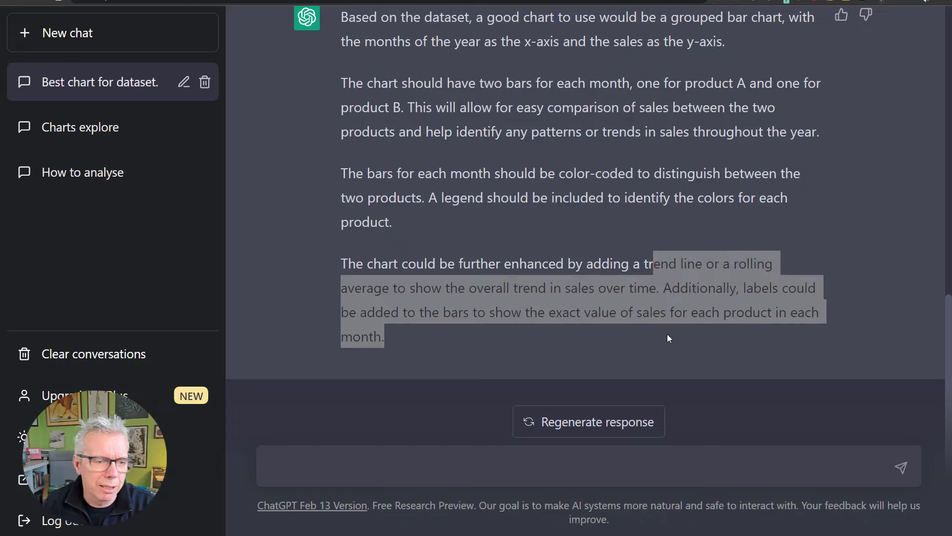
pyautogui.hotkey('alt', 'Tab')
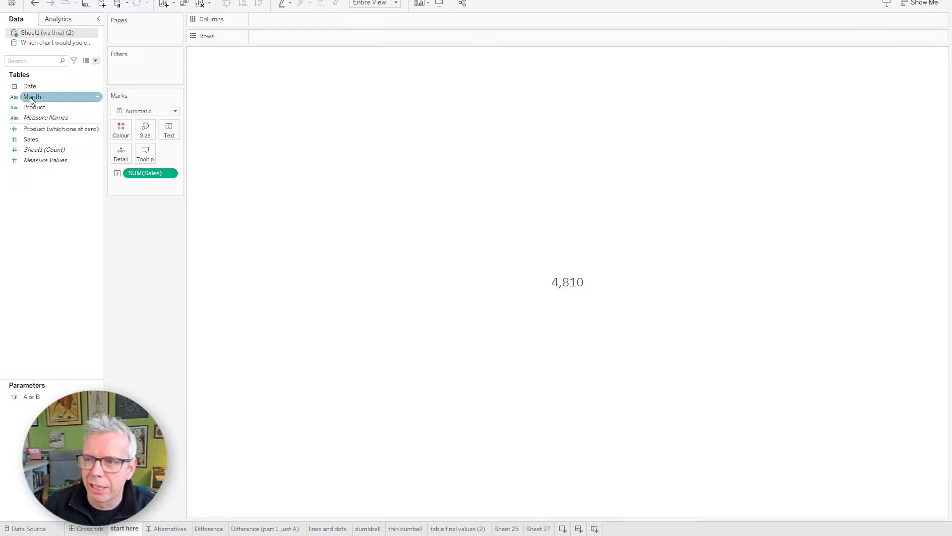
# Plot SUM(Sales) against Date at month level, hiding the value labels
pyautogui.moveTo(31, 87); pyautogui.dragTo(290, 23)
pyautogui.moveTo(50, 140); pyautogui.dragTo(279, 39)
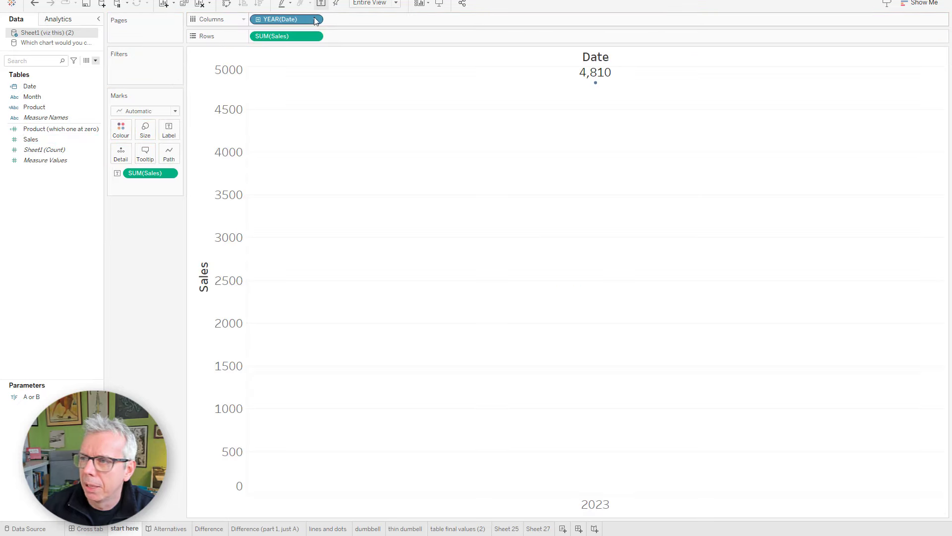
pyautogui.click(317, 21)
pyautogui.click(298, 196)
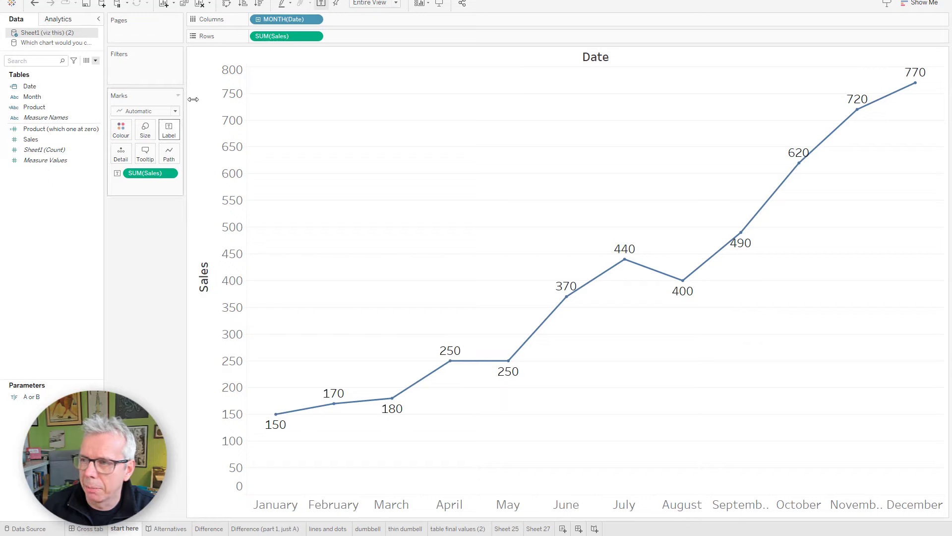
pyautogui.click(321, 3)
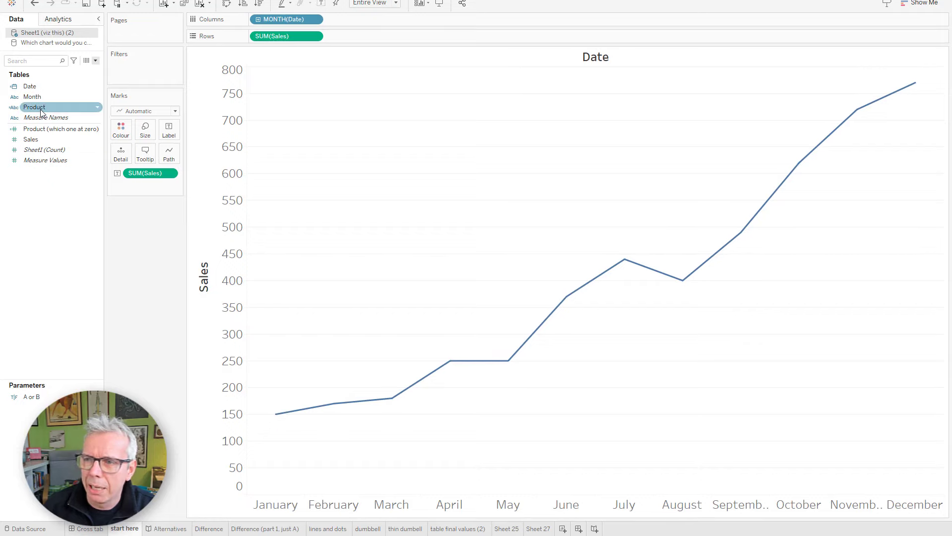
# Split each month's bars by Product, colour them by product, and highlight A then B
pyautogui.moveTo(41, 112); pyautogui.dragTo(383, 21)
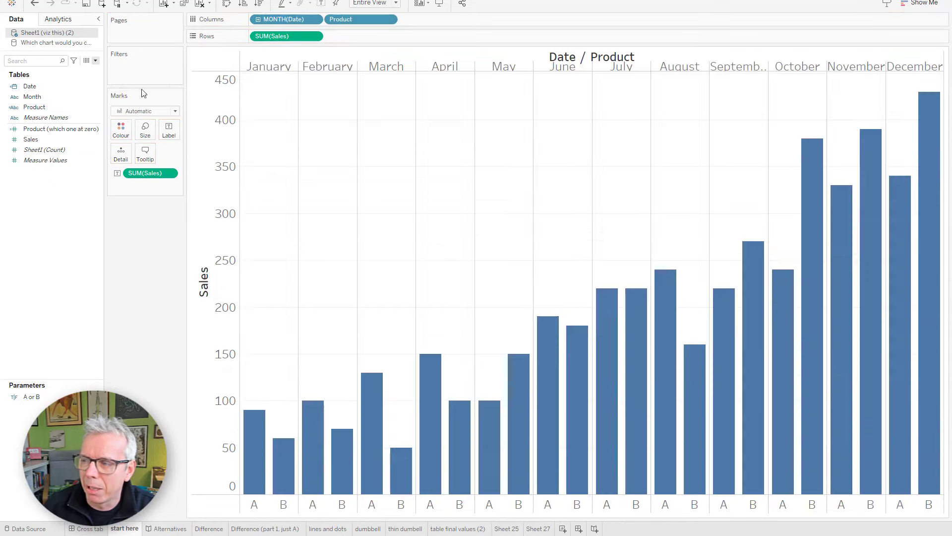
pyautogui.moveTo(42, 107); pyautogui.dragTo(121, 130)
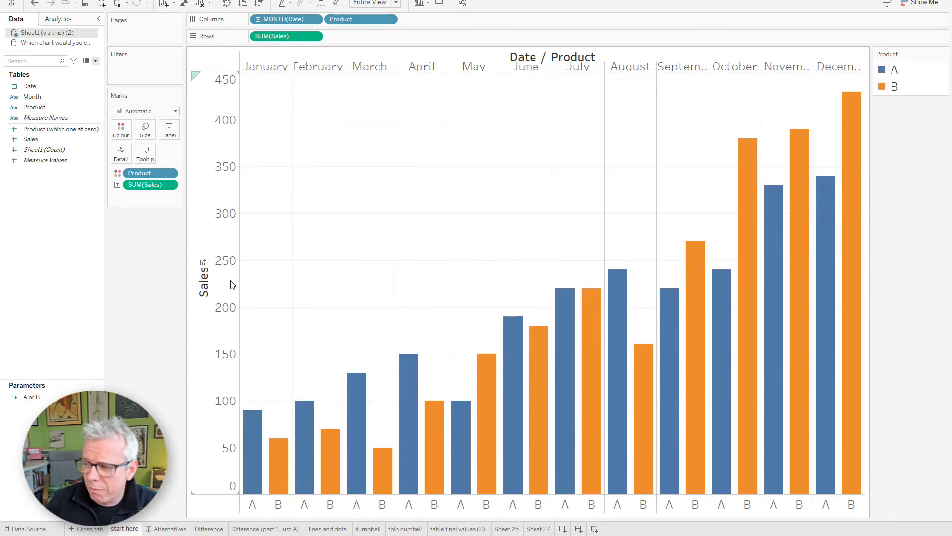
pyautogui.click(886, 71)
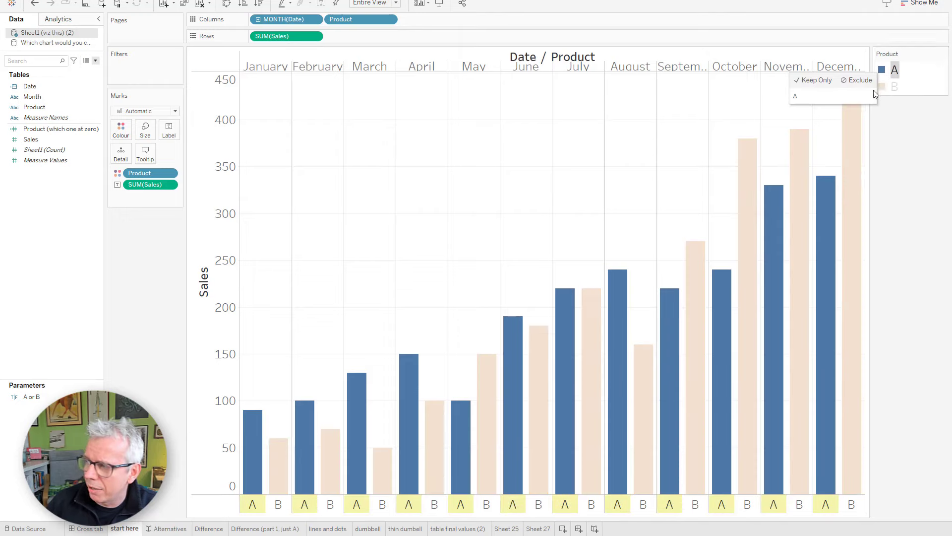
pyautogui.click(886, 89)
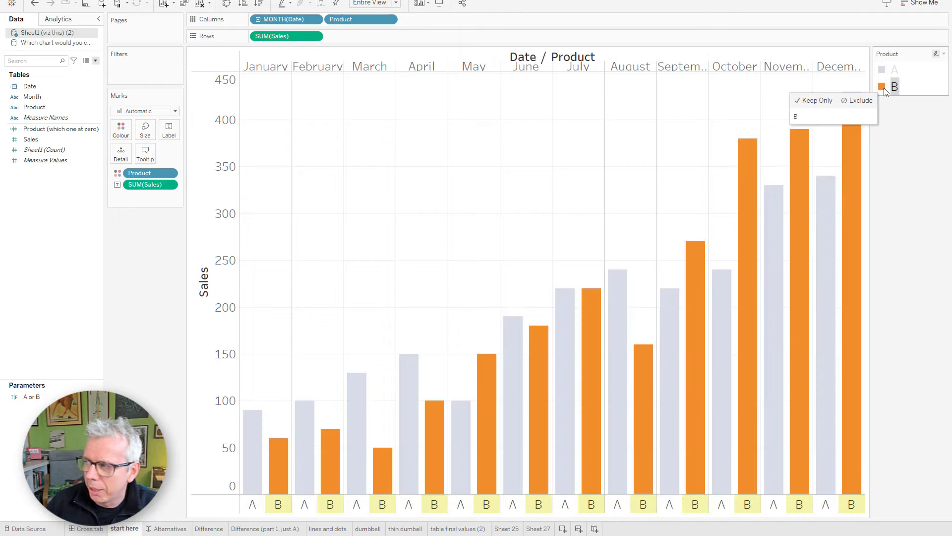
pyautogui.click(711, 118)
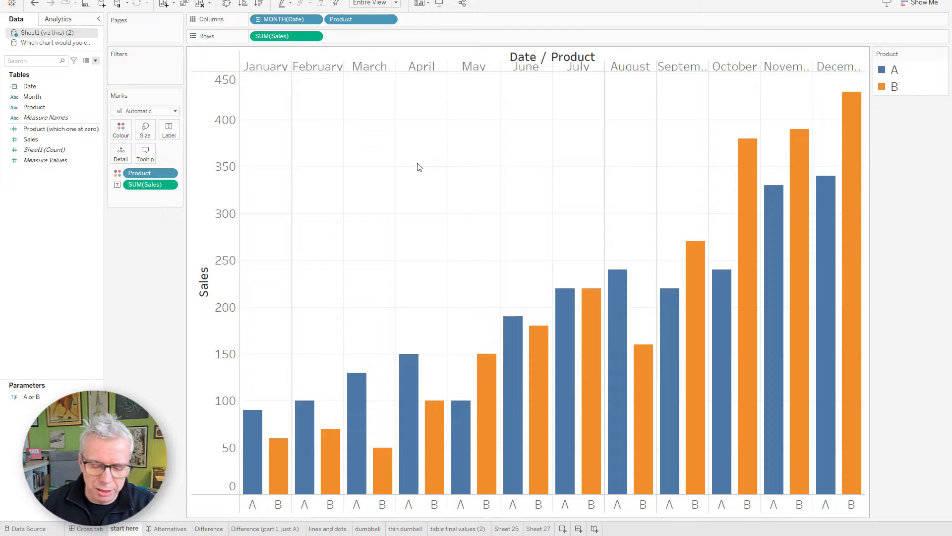
# Ask ChatGPT 'I don't like grouped bar charts. How else could I visualise this?'
pyautogui.hotkey('alt', 'Tab')
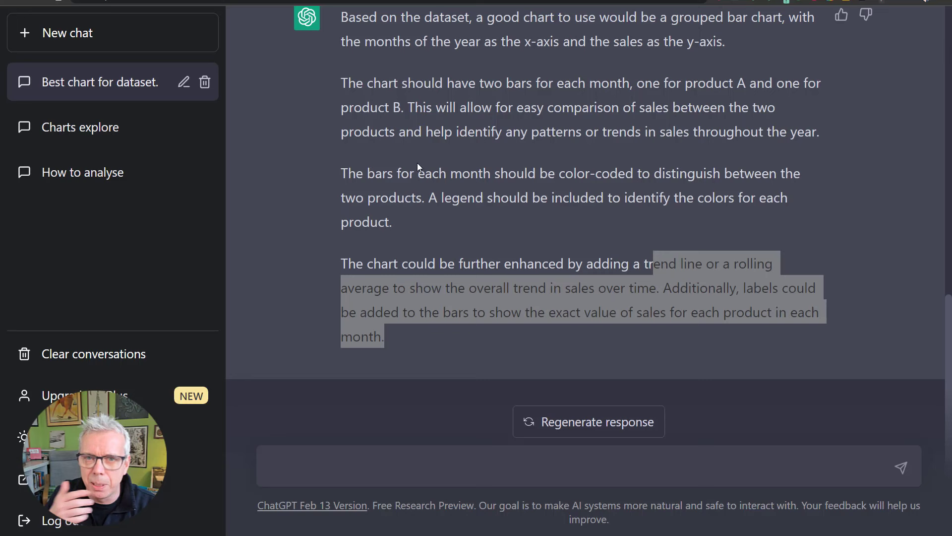
pyautogui.click(316, 460)
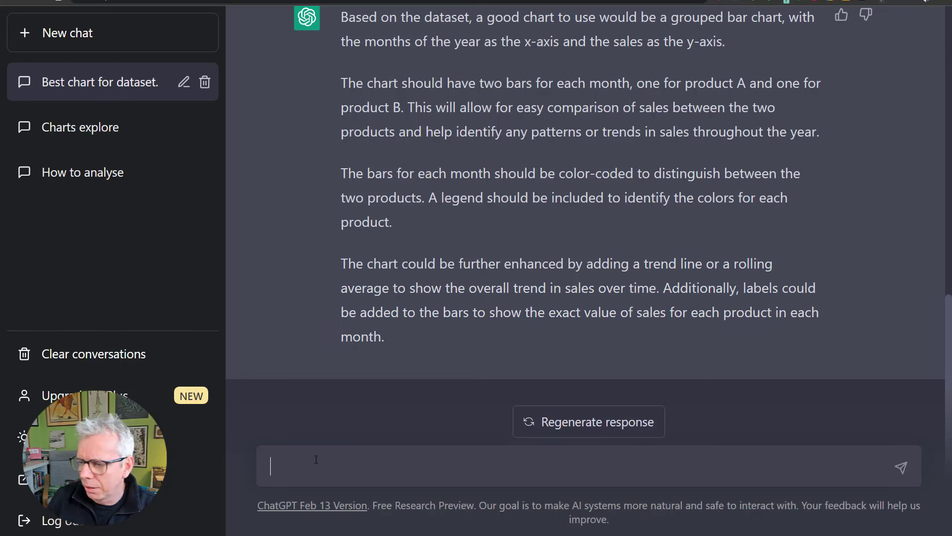
pyautogui.write("I don't l")
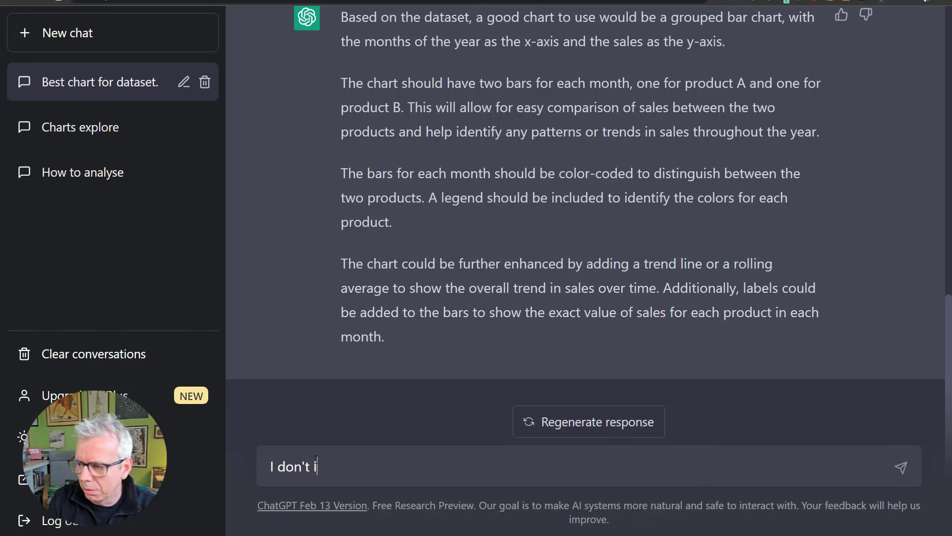
pyautogui.write('ike grouped bar ch')
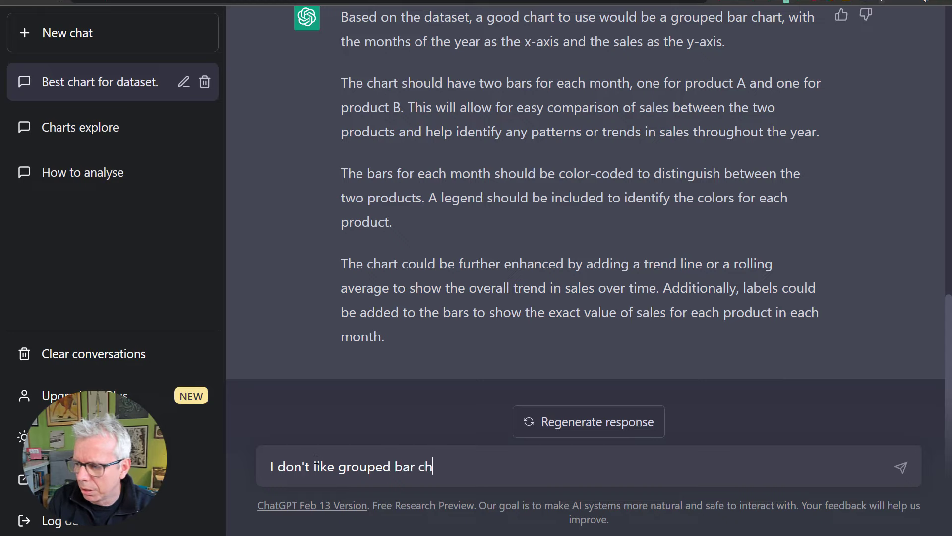
pyautogui.write('arts. How ')
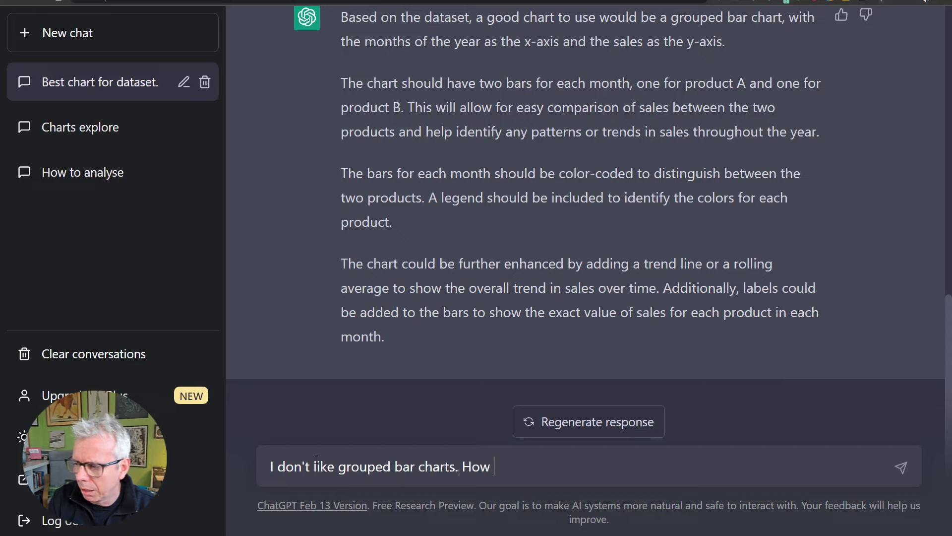
pyautogui.write('else could I visualise thi')
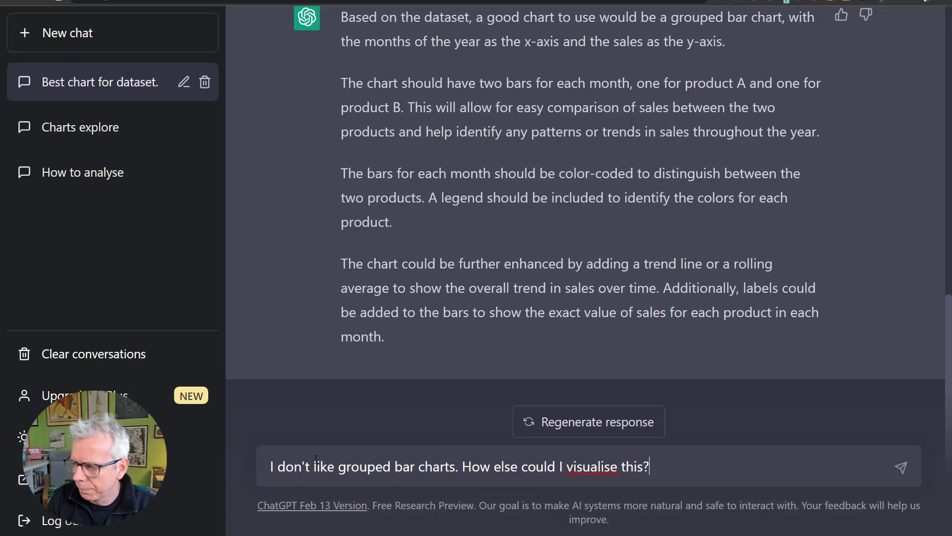
pyautogui.write('s?')
pyautogui.press('Return')
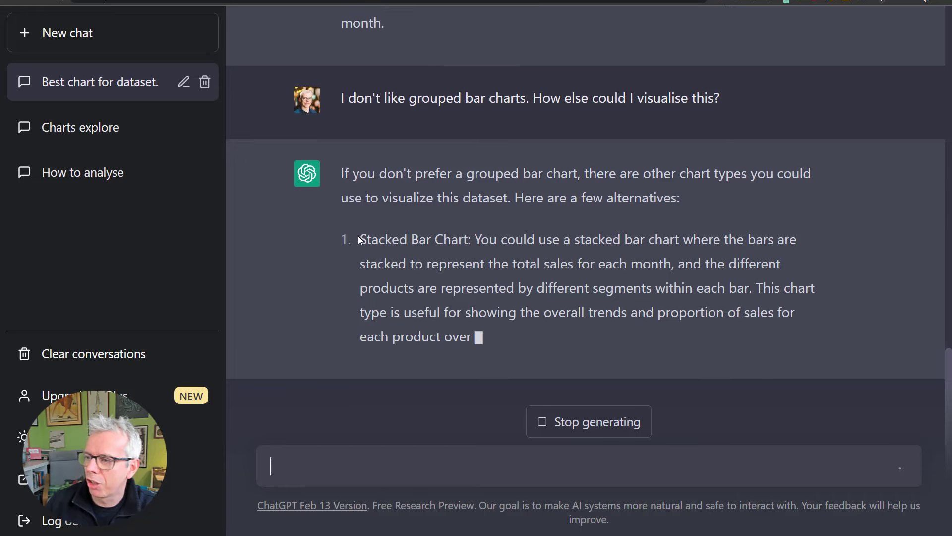
# Highlight the stacked bar, heat map, colour-scale and audience-preference parts of the reply
pyautogui.moveTo(360, 240); pyautogui.dragTo(471, 187)
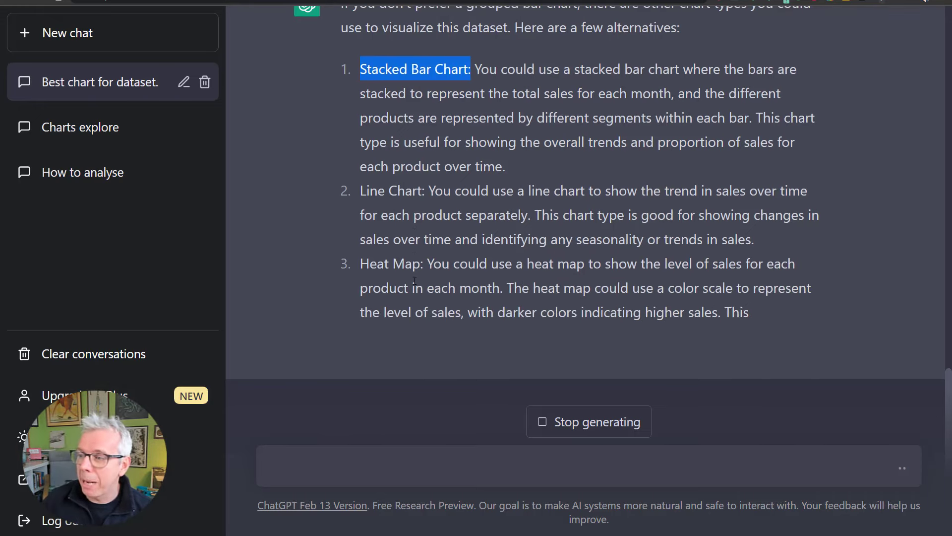
pyautogui.moveTo(360, 239); pyautogui.dragTo(430, 238)
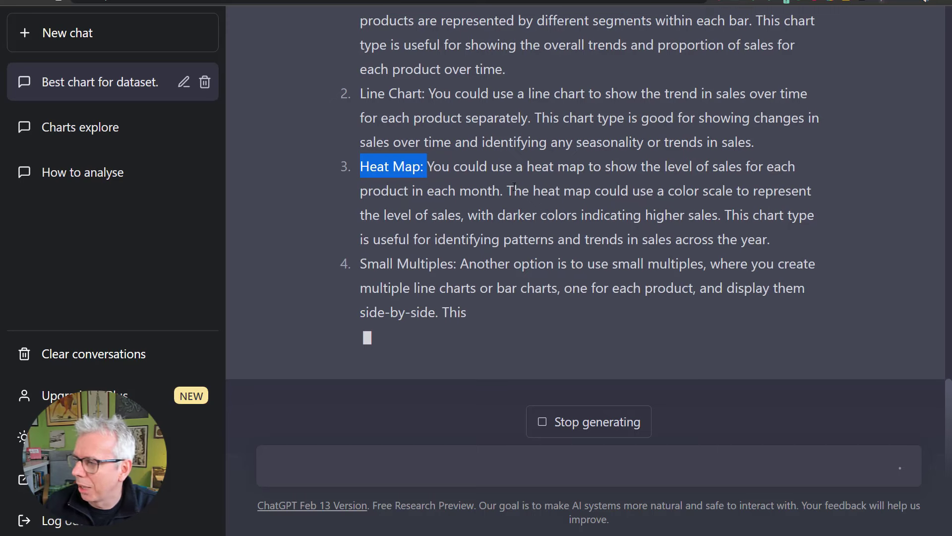
pyautogui.moveTo(514, 191); pyautogui.dragTo(774, 176)
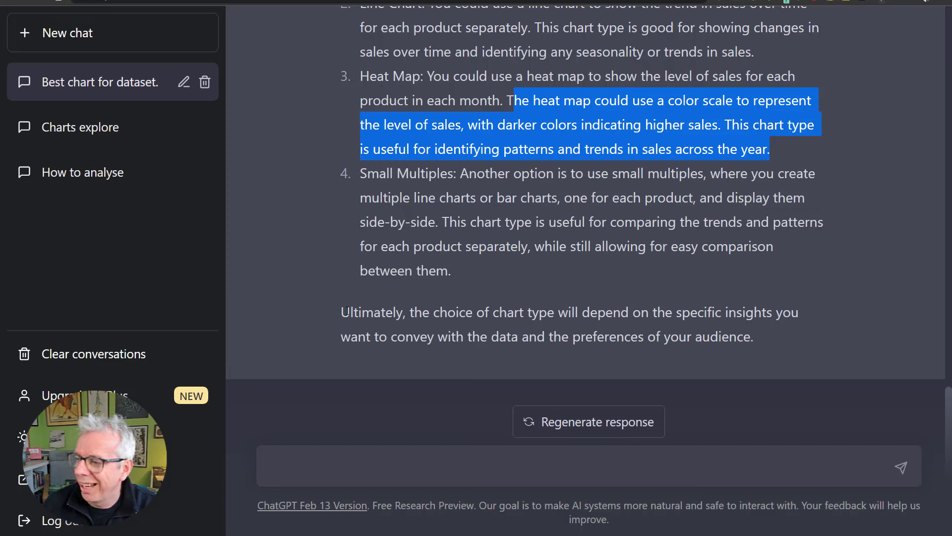
pyautogui.moveTo(343, 312); pyautogui.dragTo(780, 338)
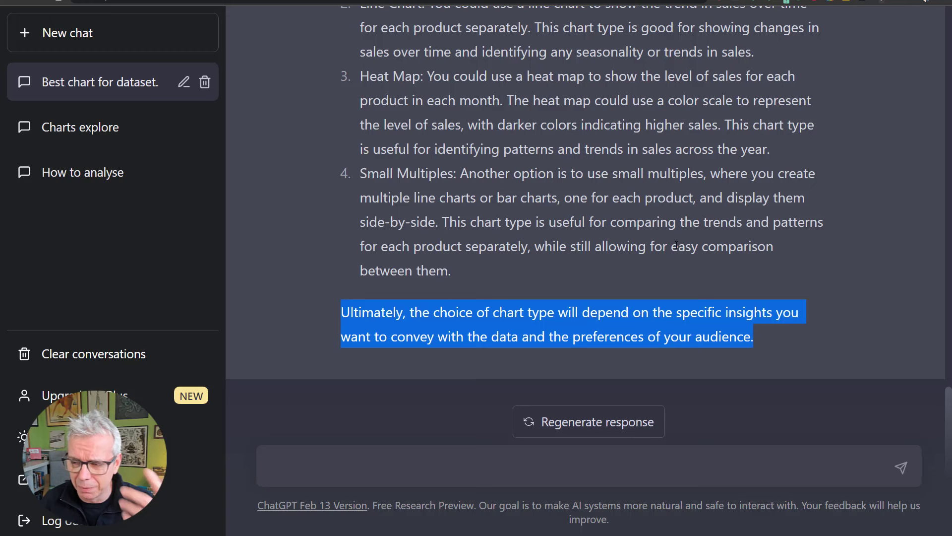
pyautogui.scroll(5, 612, 186)
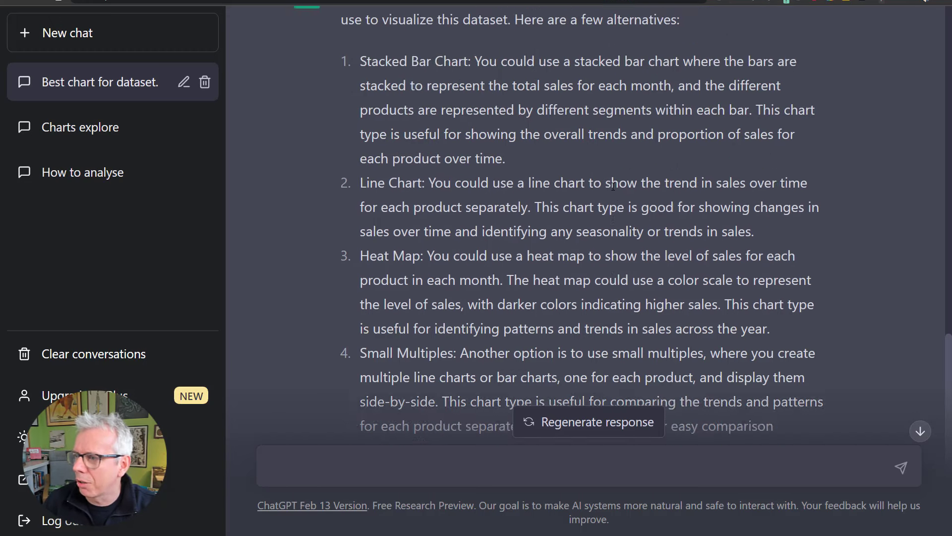
pyautogui.moveTo(361, 130); pyautogui.dragTo(468, 130)
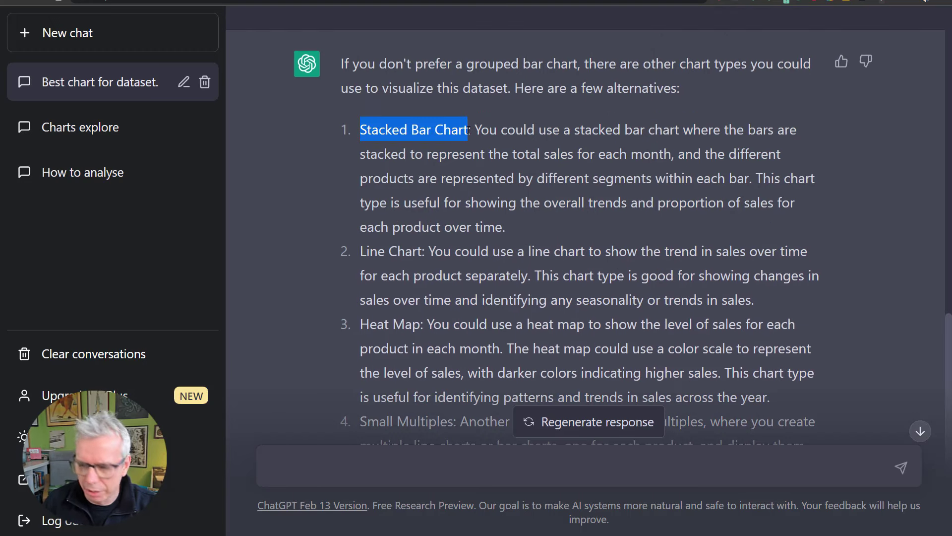
# Remove Product from Columns to stack monthly bars, then briefly highlight product A's segments
pyautogui.hotkey('alt', 'Tab')
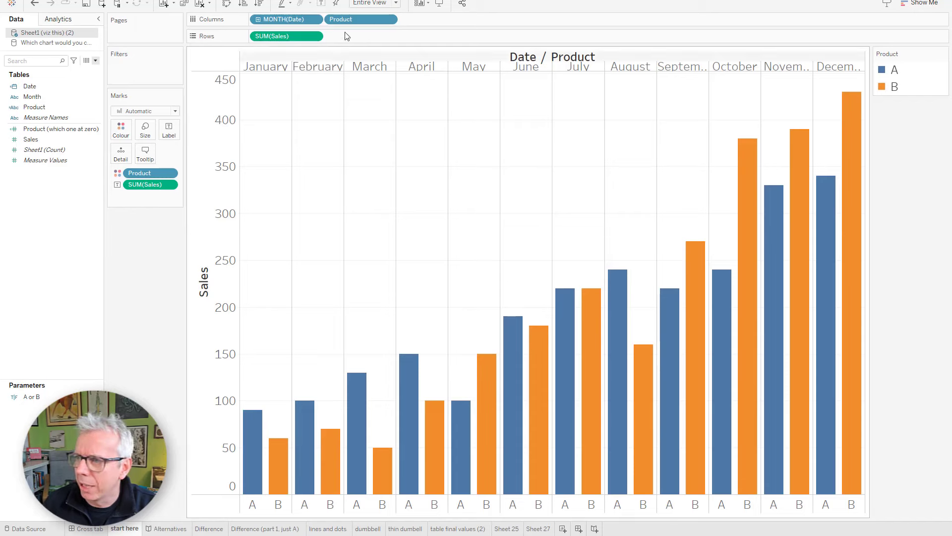
pyautogui.moveTo(350, 34); pyautogui.dragTo(152, 292)
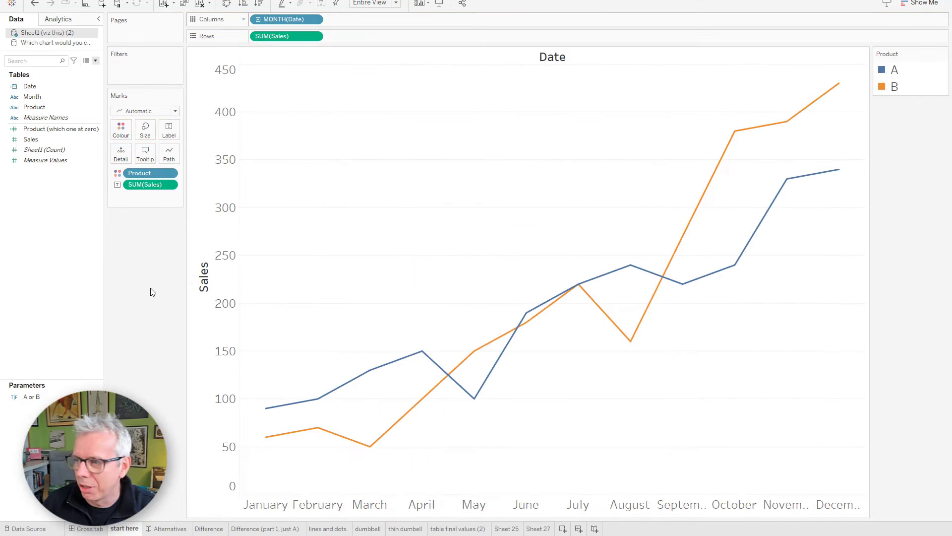
pyautogui.click(164, 110)
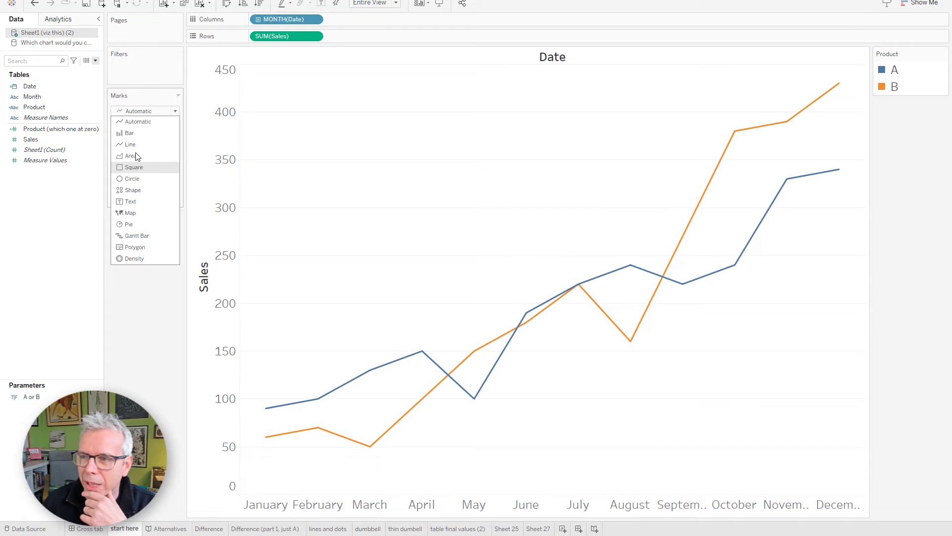
pyautogui.press('Escape')
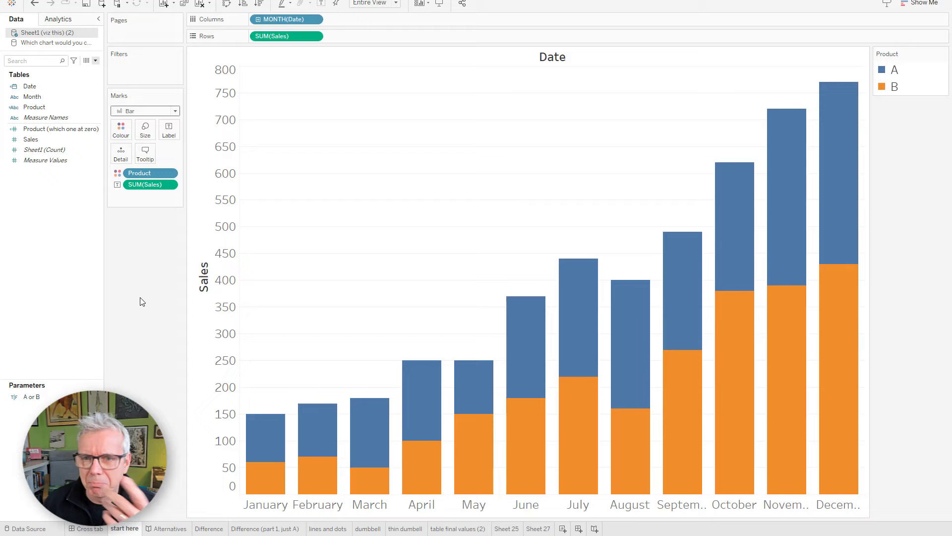
pyautogui.click(886, 73)
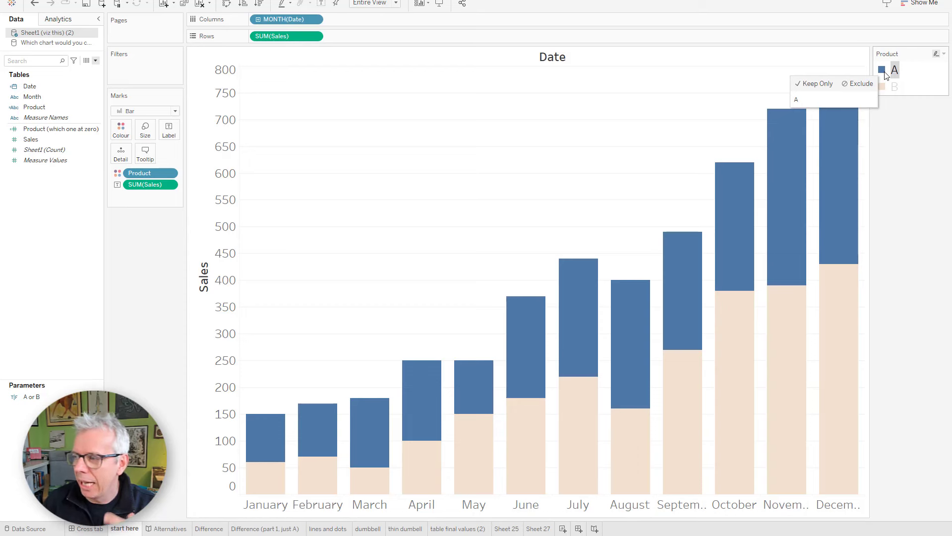
pyautogui.click(686, 111)
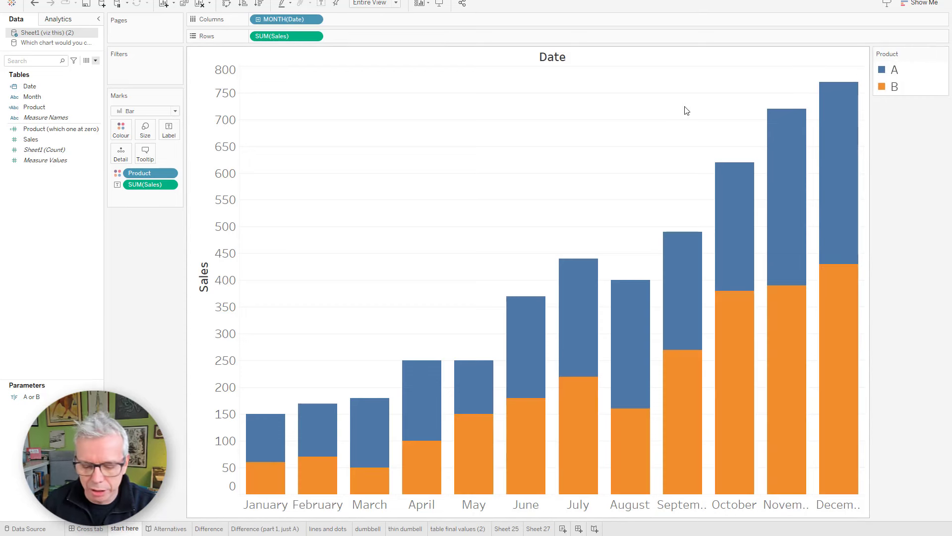
# Ask ChatGPT 'Are there any problems with stacked bar charts?' and highlight its answer
pyautogui.hotkey('alt', 'Tab')
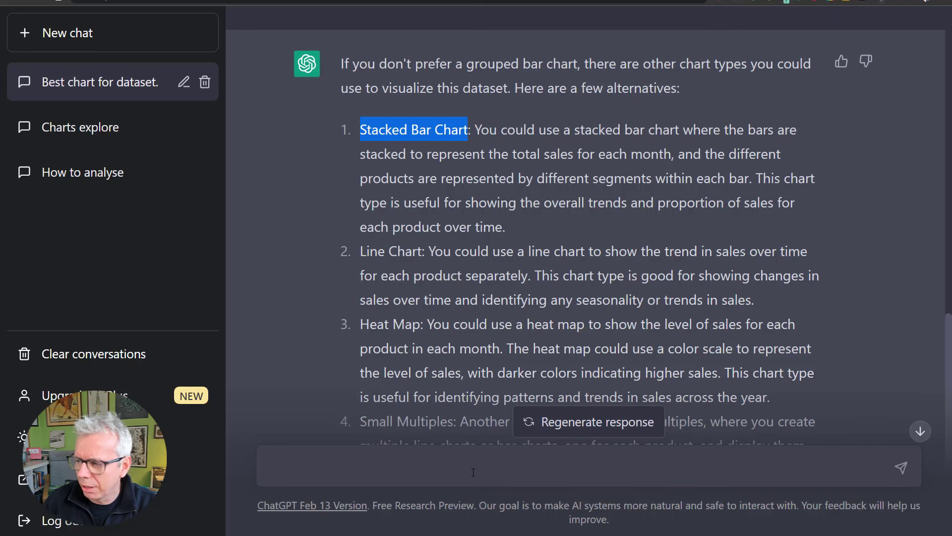
pyautogui.click(475, 469)
pyautogui.write('Are ther')
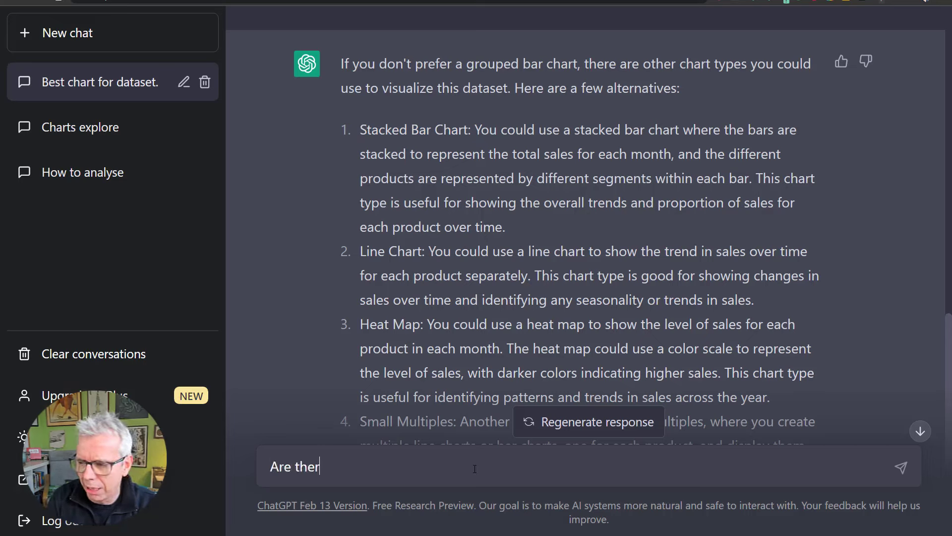
pyautogui.write('e any problems')
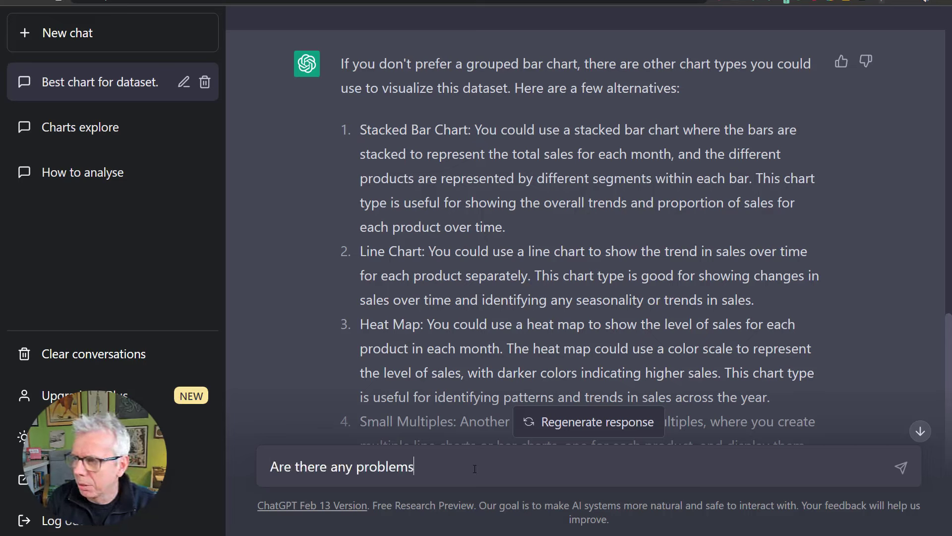
pyautogui.write(' with stacked b')
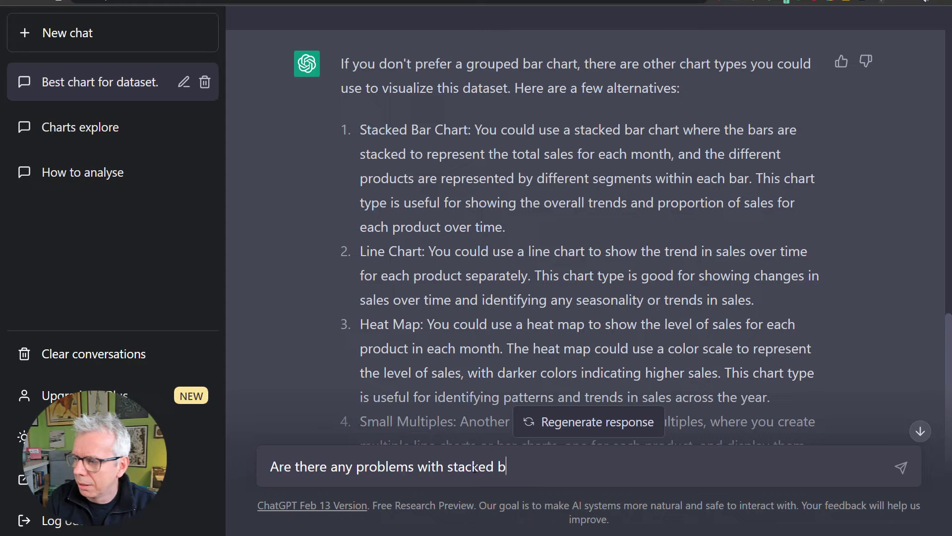
pyautogui.write('ar charts?')
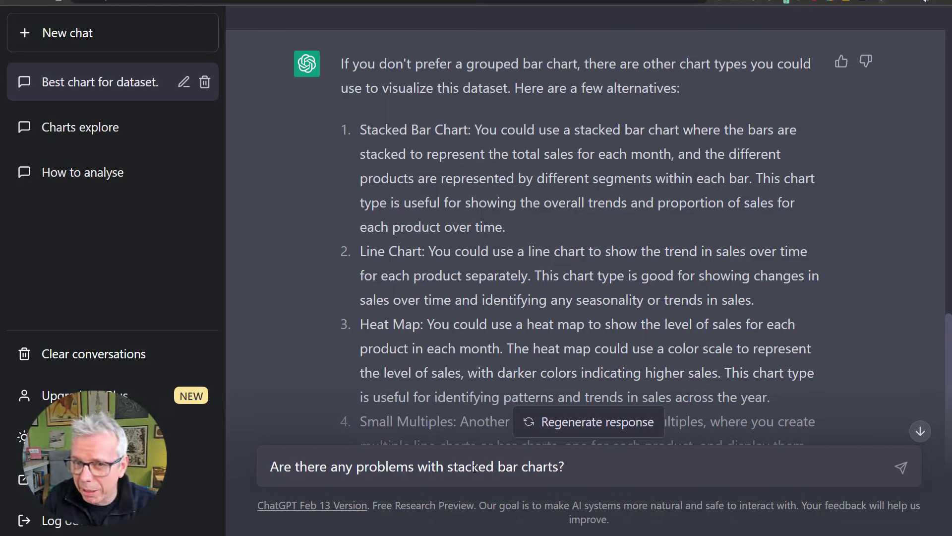
pyautogui.press('Return')
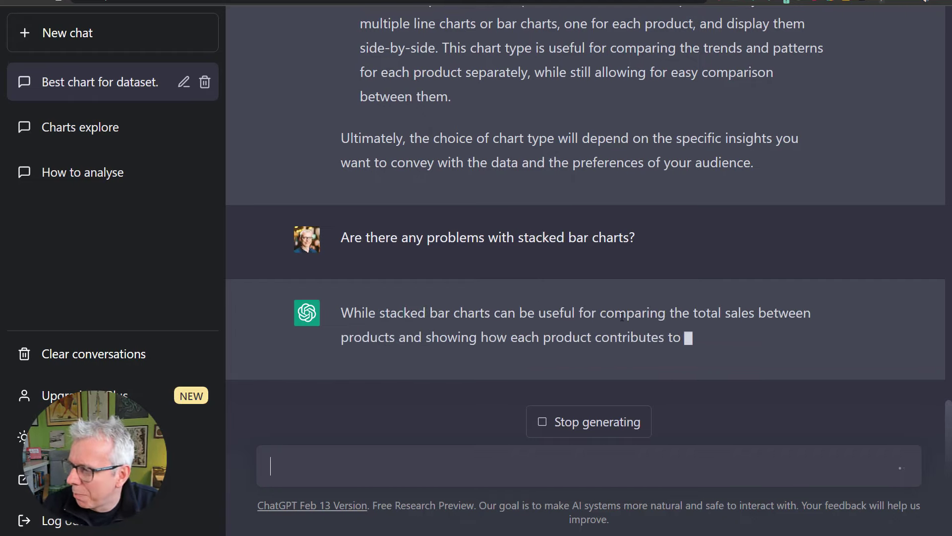
pyautogui.moveTo(340, 313); pyautogui.dragTo(639, 260)
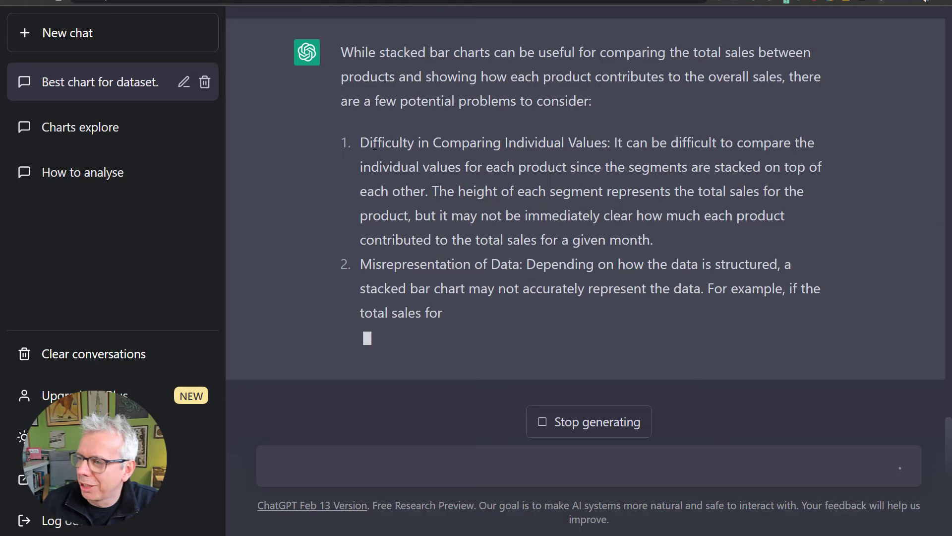
pyautogui.moveTo(359, 143); pyautogui.dragTo(614, 144)
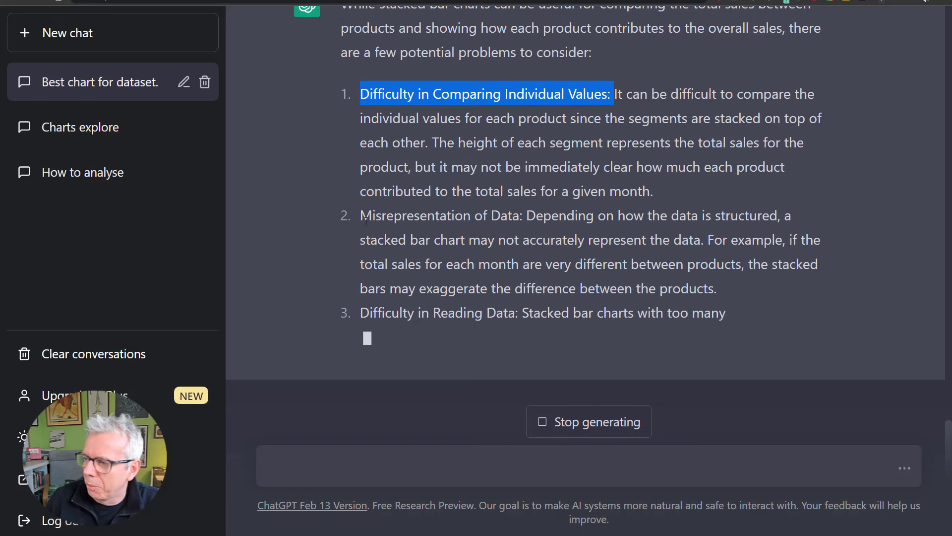
pyautogui.click(362, 206)
pyautogui.moveTo(360, 192); pyautogui.dragTo(536, 187)
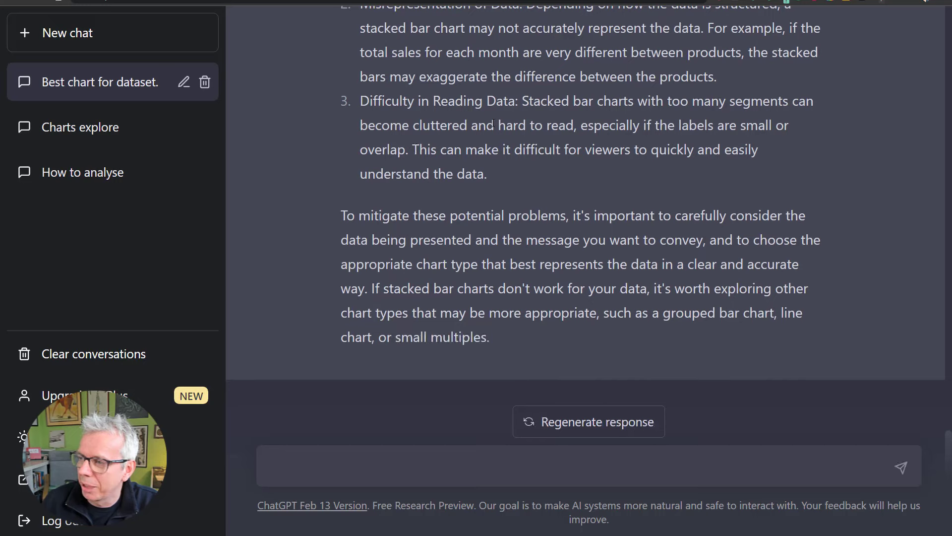
pyautogui.moveTo(420, 125); pyautogui.dragTo(582, 123)
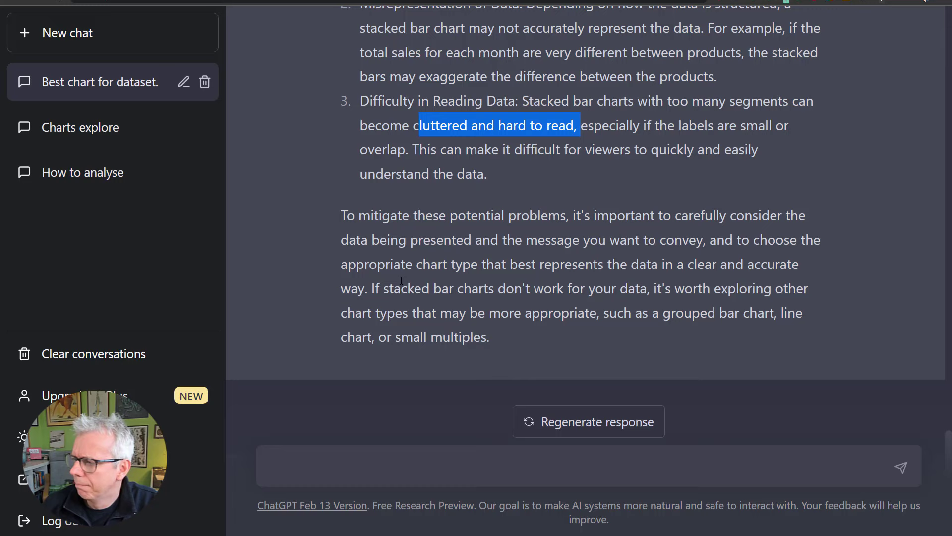
pyautogui.moveTo(372, 288); pyautogui.dragTo(558, 337)
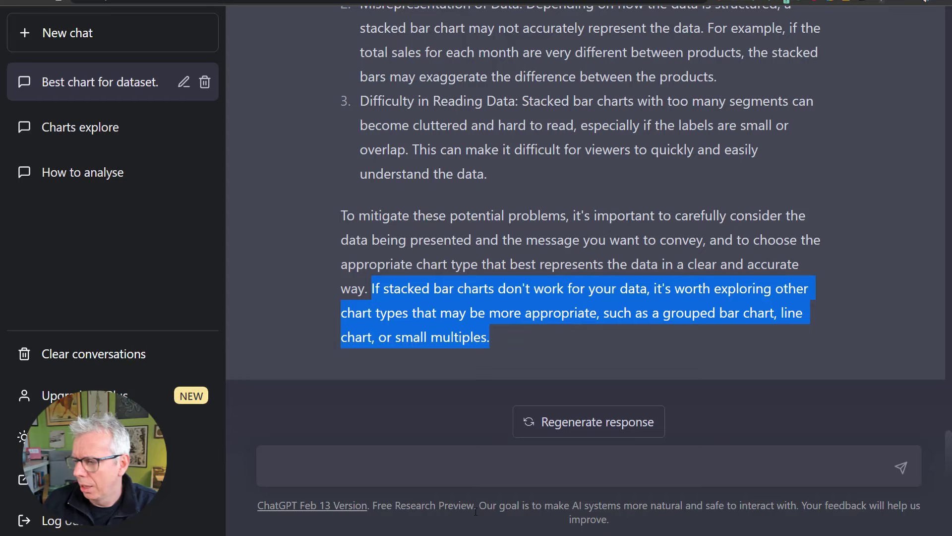
pyautogui.click(452, 472)
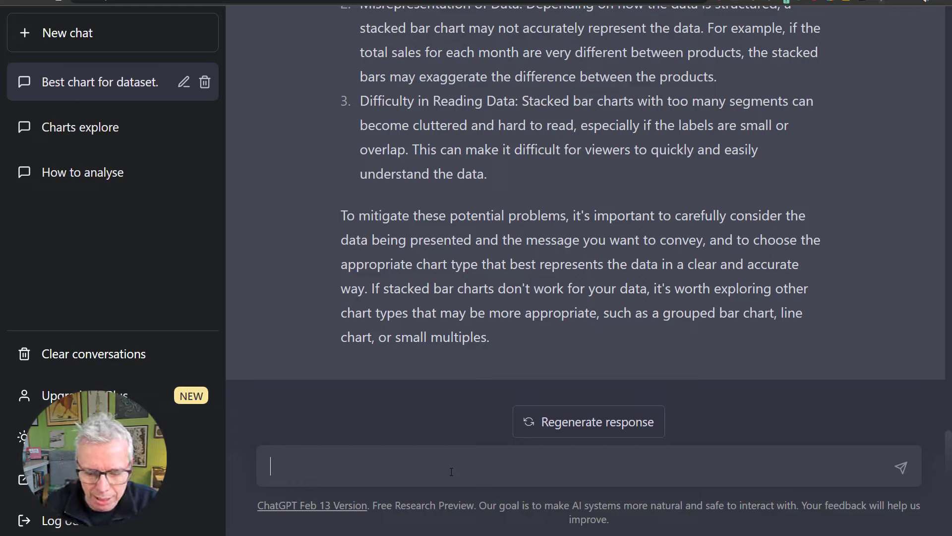
# Send ChatGPT the question 'Which months did B outsell A?'
pyautogui.write('Which month')
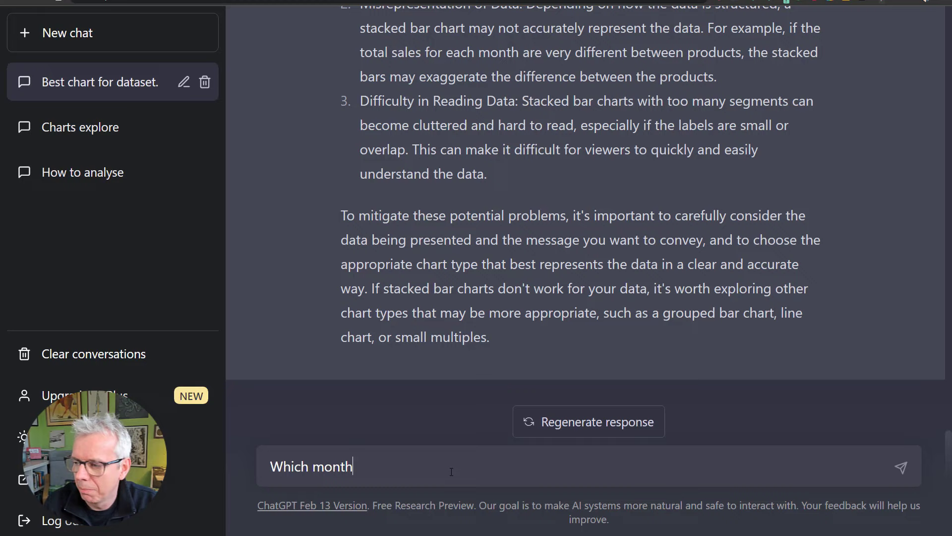
pyautogui.write('s did B out')
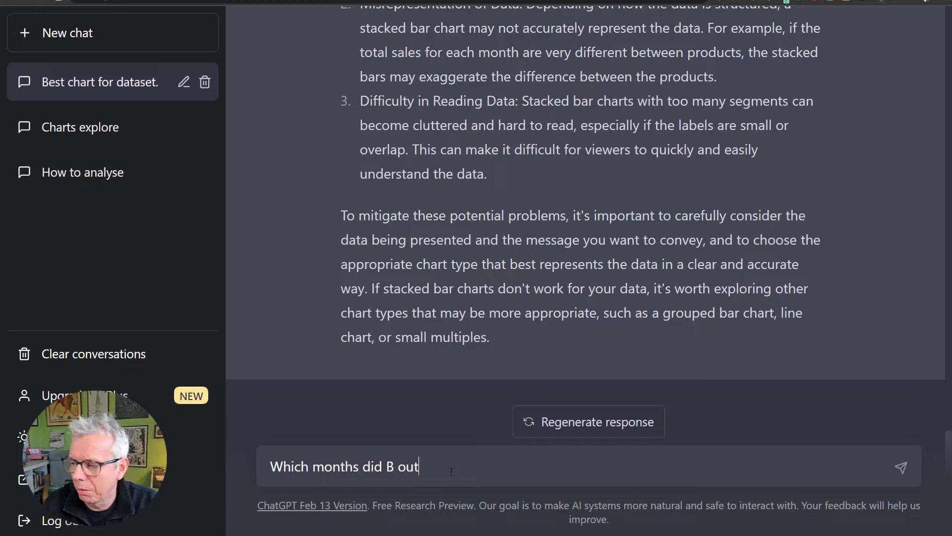
pyautogui.write('sell A?')
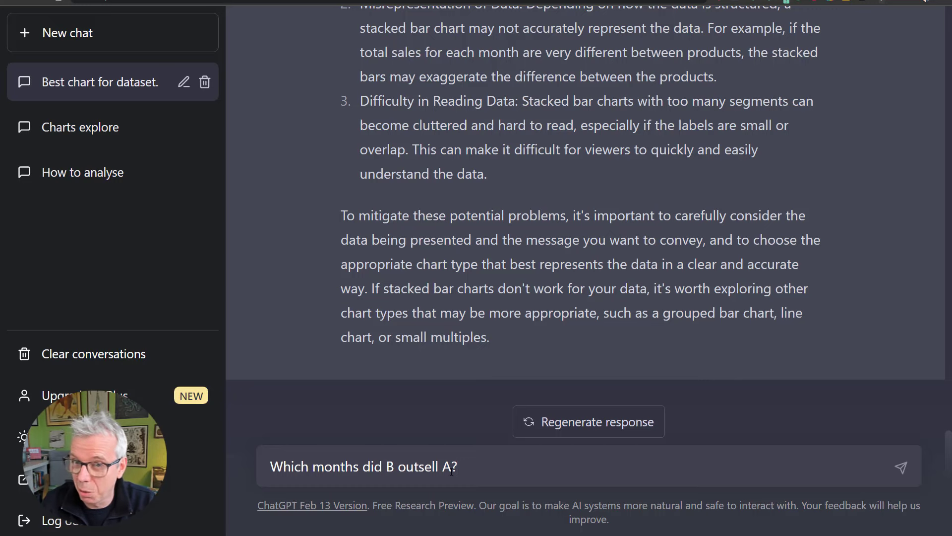
pyautogui.press('Return')
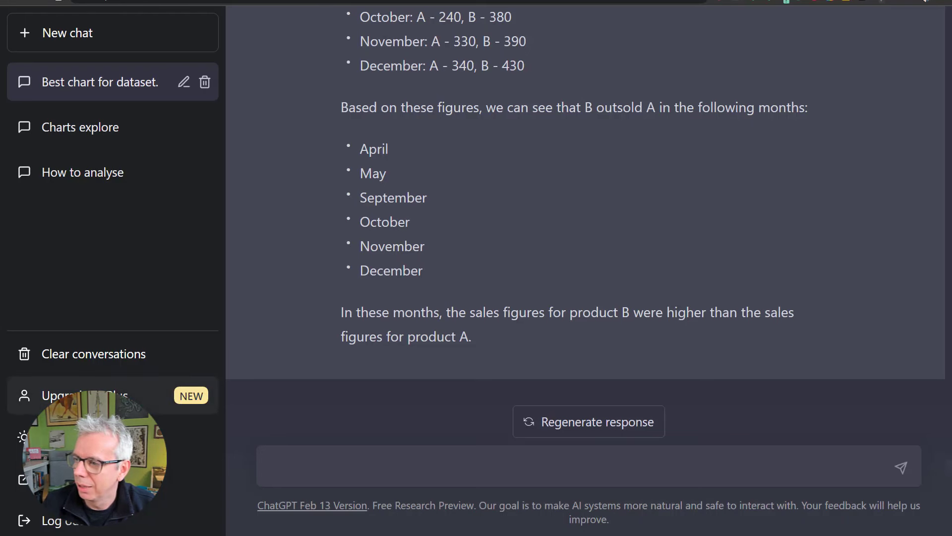
# Highlight April in the B-outsold-A month list and April's figures, A 150 and B 100
pyautogui.moveTo(361, 150); pyautogui.dragTo(386, 148)
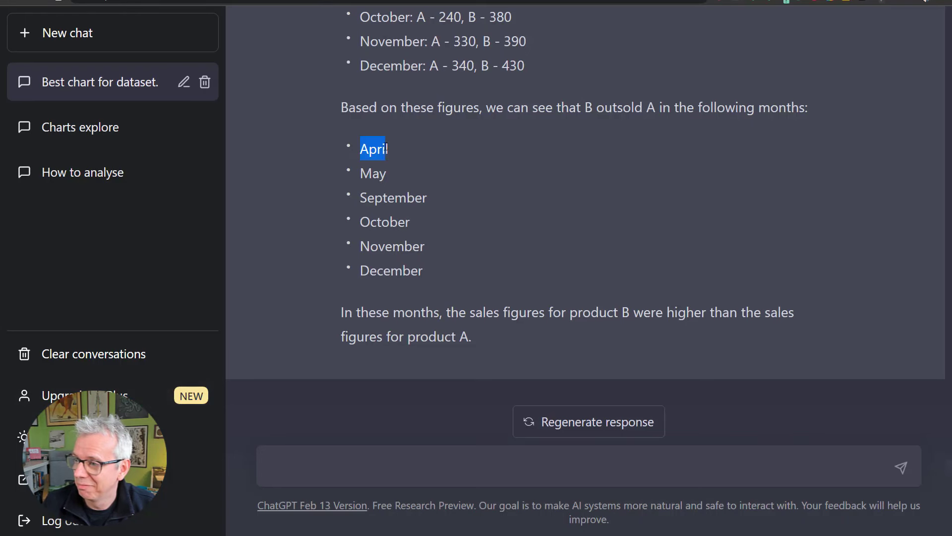
pyautogui.scroll(5, 448, 189)
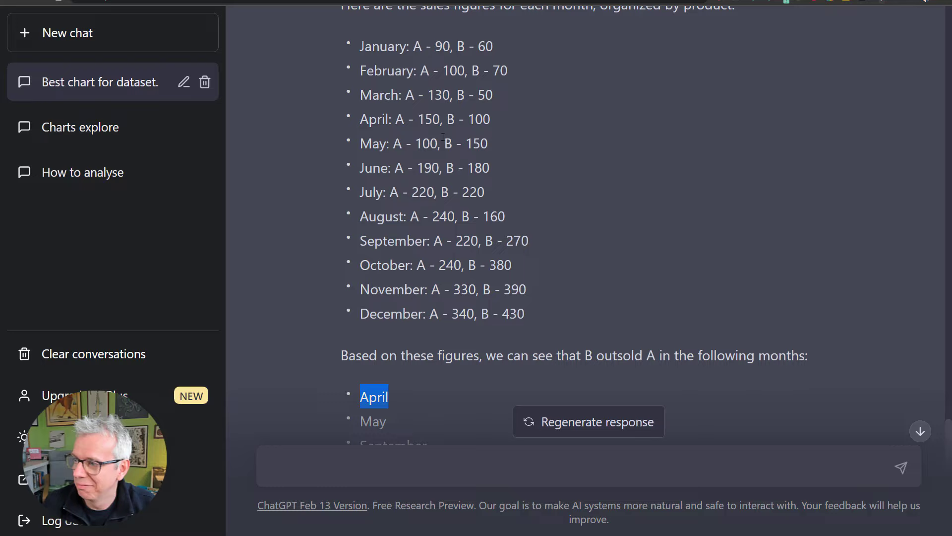
pyautogui.moveTo(395, 118); pyautogui.dragTo(506, 120)
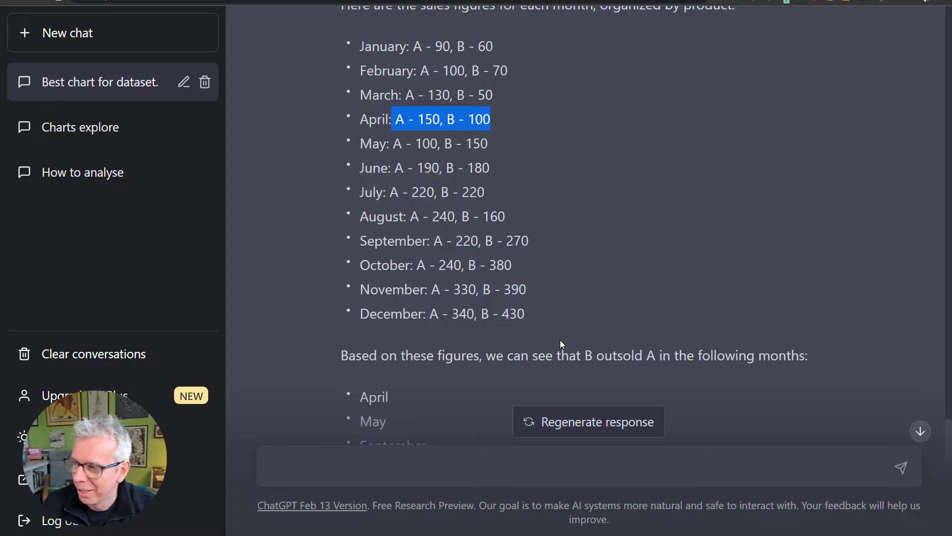
# Highlight the August to December figures, then scroll up to the original pasted dataset
pyautogui.scroll(2, 561, 342)
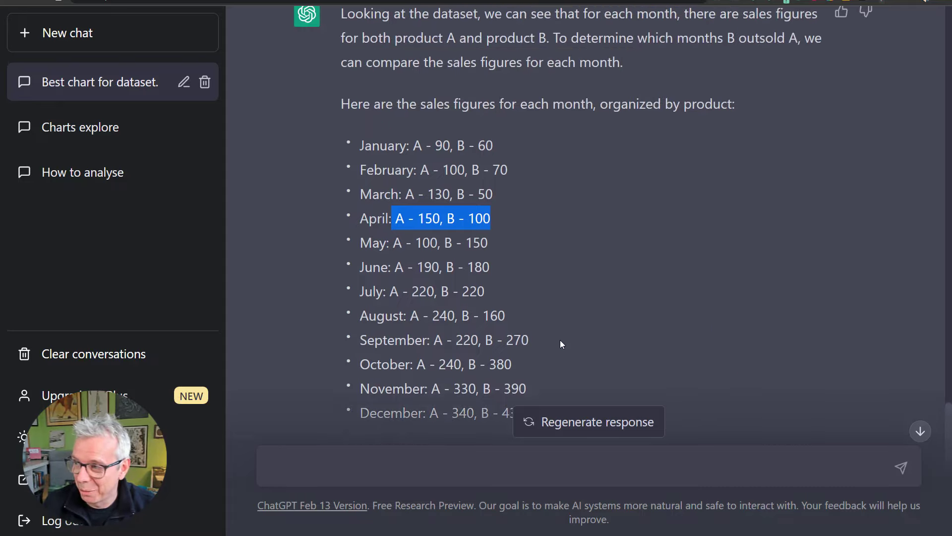
pyautogui.scroll(-4, 560, 342)
pyautogui.scroll(-1, 561, 341)
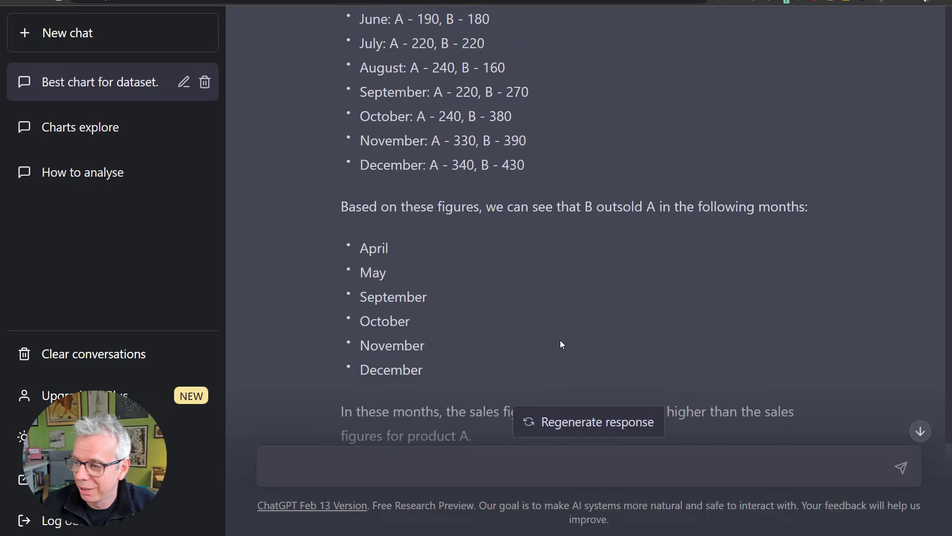
pyautogui.scroll(4, 561, 343)
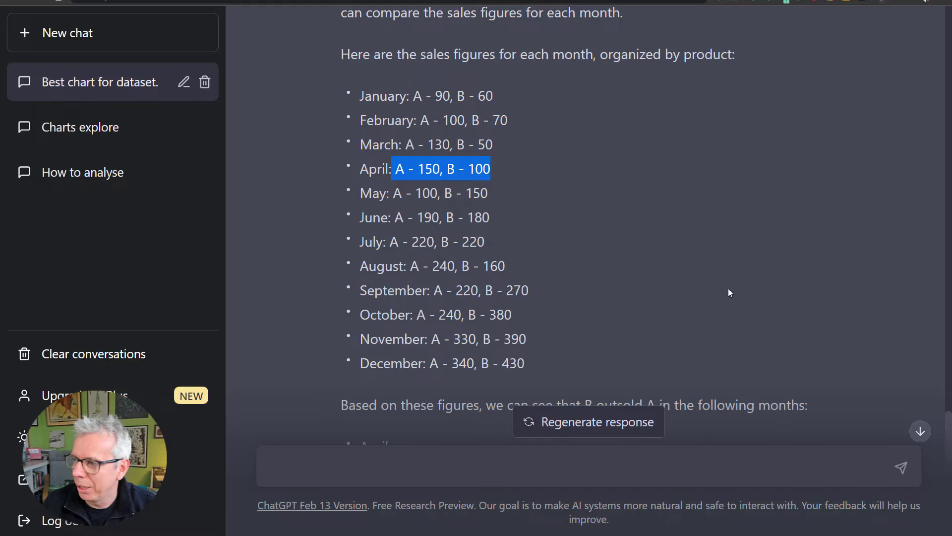
pyautogui.moveTo(949, 436); pyautogui.dragTo(750, 268)
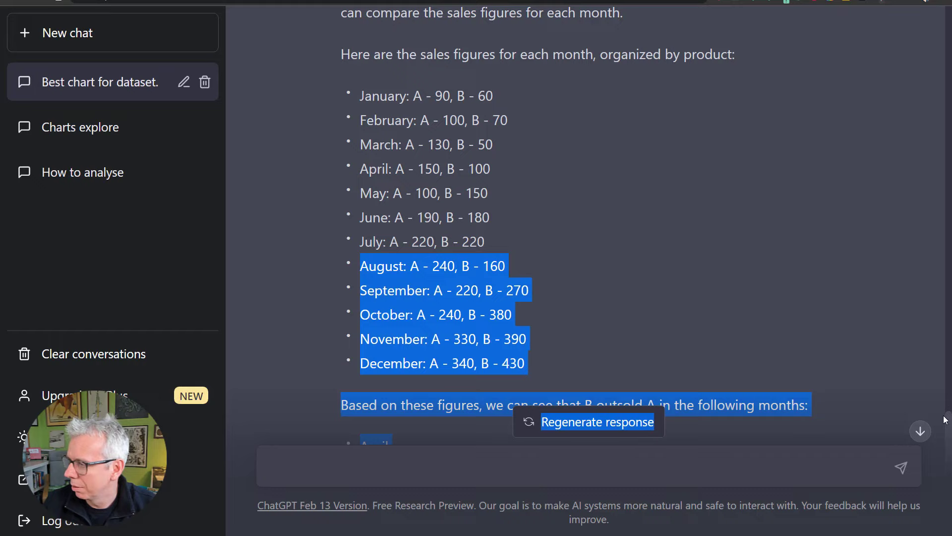
pyautogui.scroll(10, 739, 185)
pyautogui.scroll(4, 739, 186)
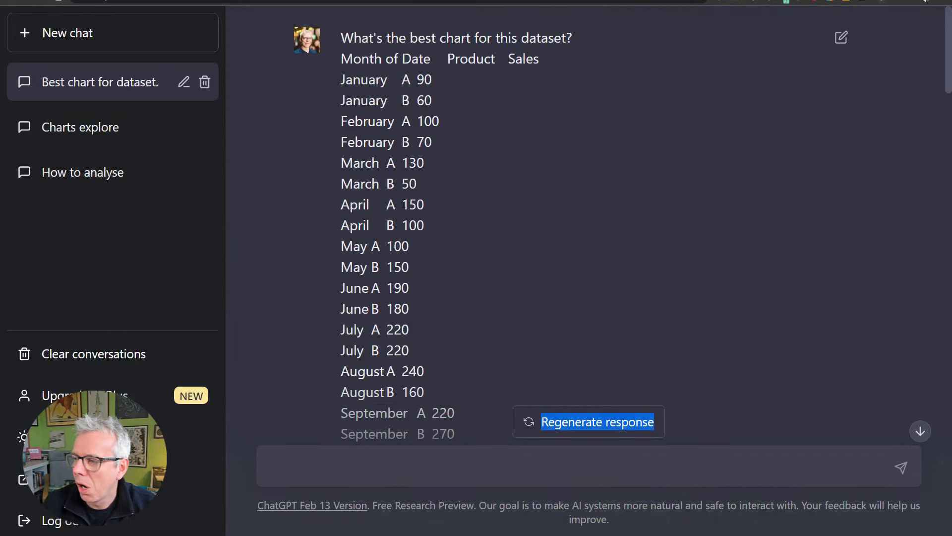
# Highlight both April rows in the dataset, April's figures in the answer, and April in the month list
pyautogui.moveTo(341, 208); pyautogui.dragTo(431, 225)
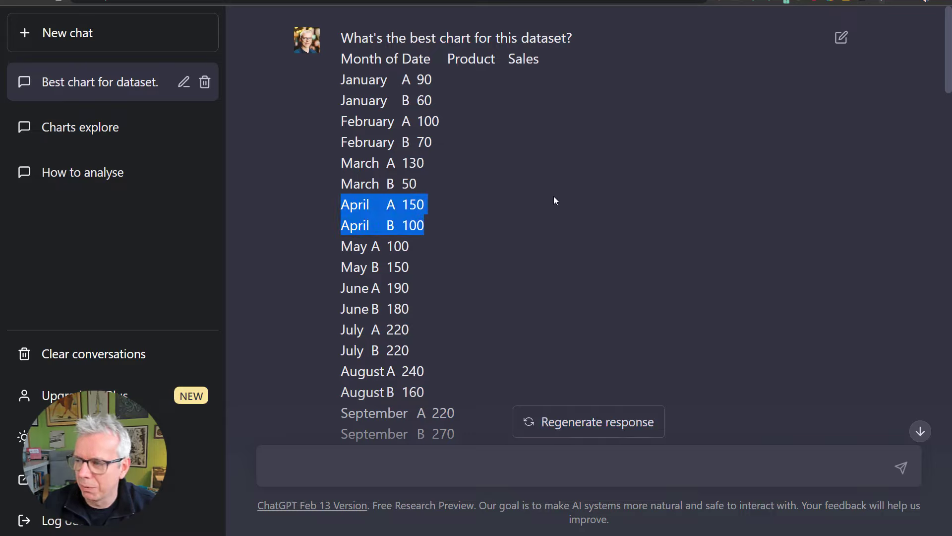
pyautogui.scroll(-20, 554, 198)
pyautogui.scroll(7, 555, 198)
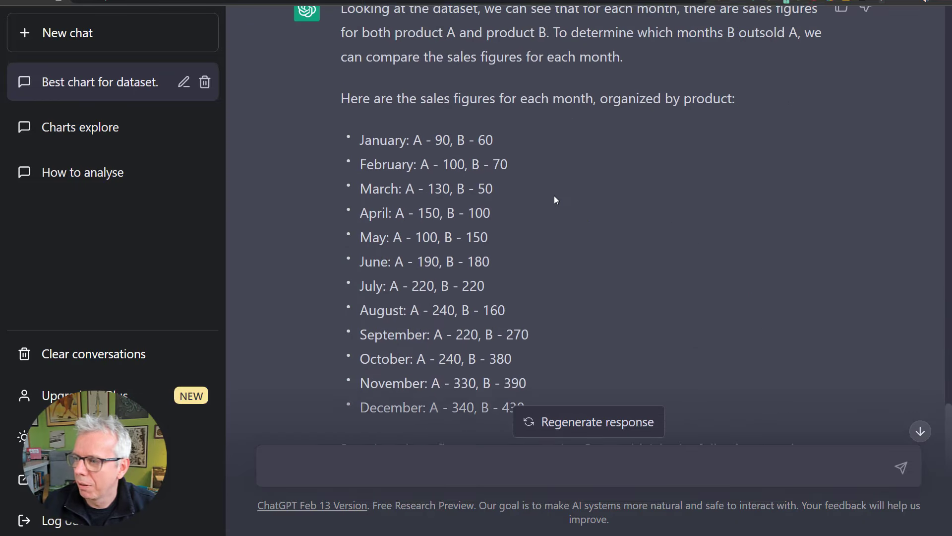
pyautogui.scroll(1, 554, 197)
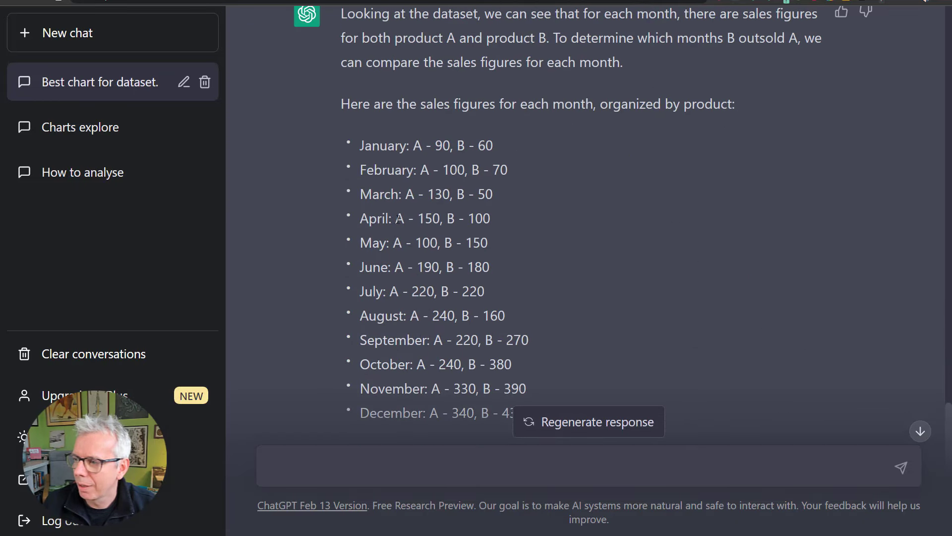
pyautogui.moveTo(400, 218); pyautogui.dragTo(562, 232)
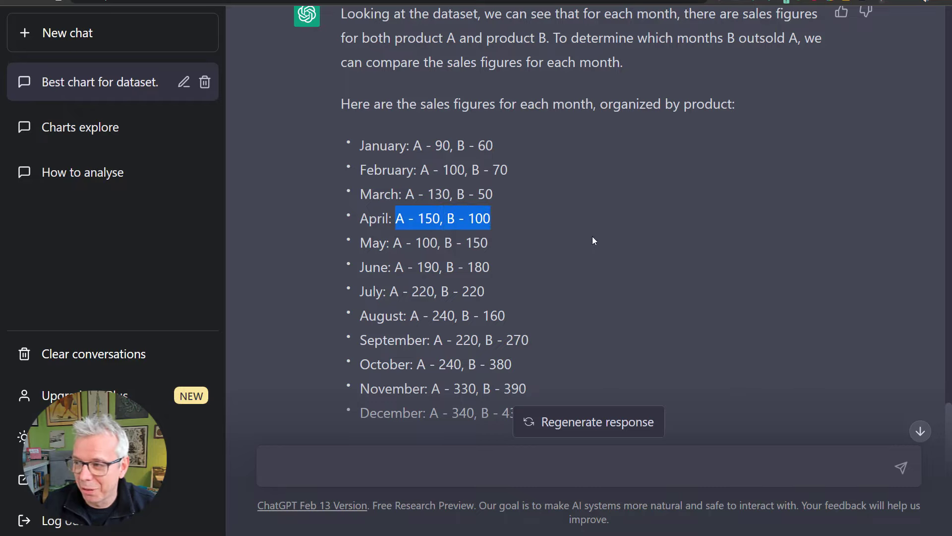
pyautogui.scroll(-4, 592, 236)
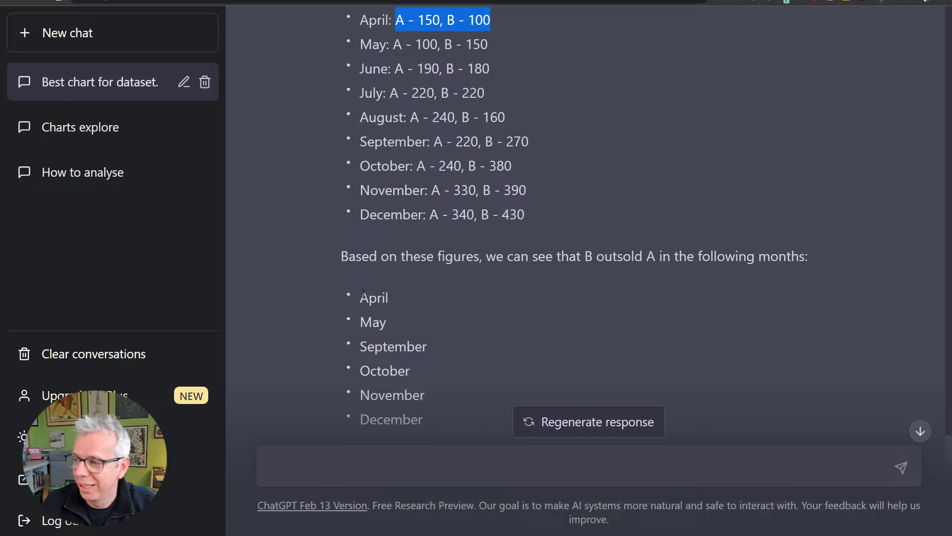
pyautogui.moveTo(361, 295); pyautogui.dragTo(439, 293)
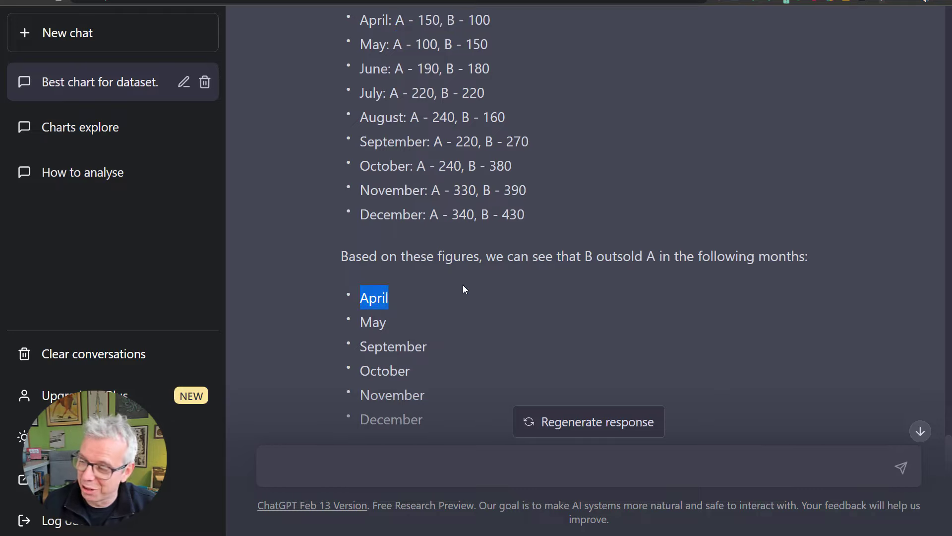
# Ask ChatGPT 'What are cumulative sales of A and B?' (answer: 2,260 and 2,950), then return to Tableau
pyautogui.scroll(-2, 490, 282)
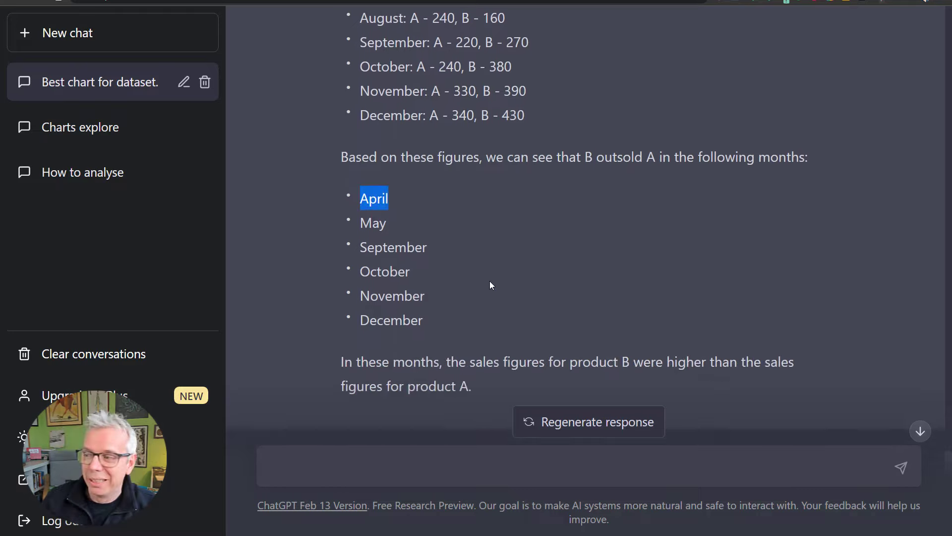
pyautogui.click(343, 465)
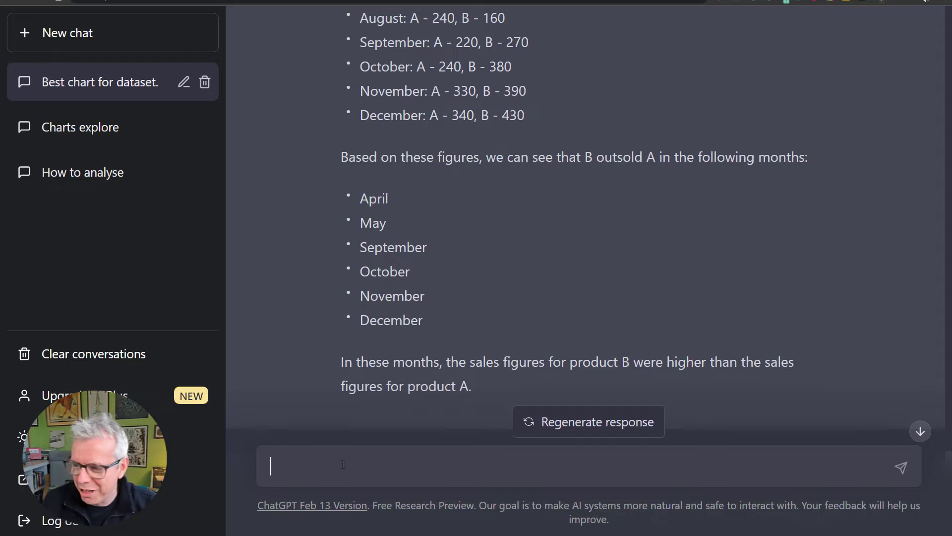
pyautogui.write('Wha')
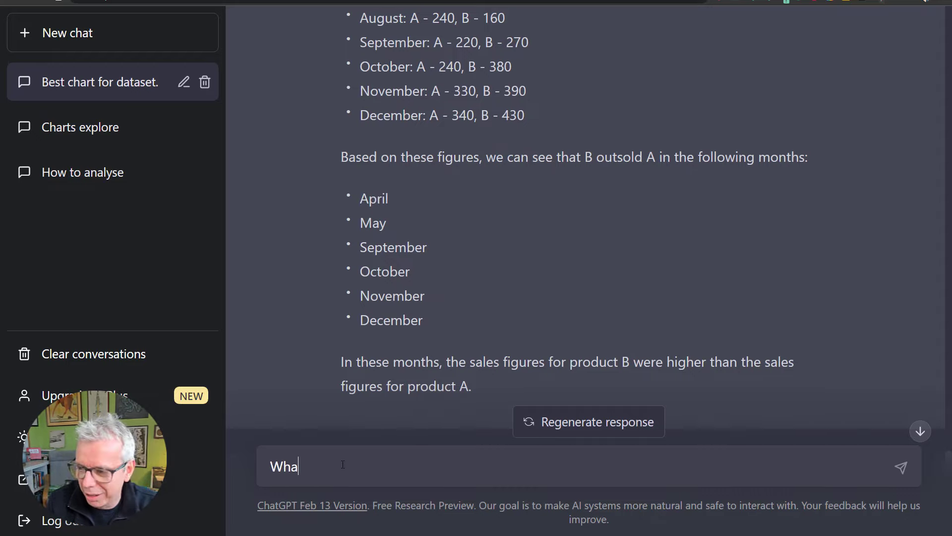
pyautogui.write('t are cum')
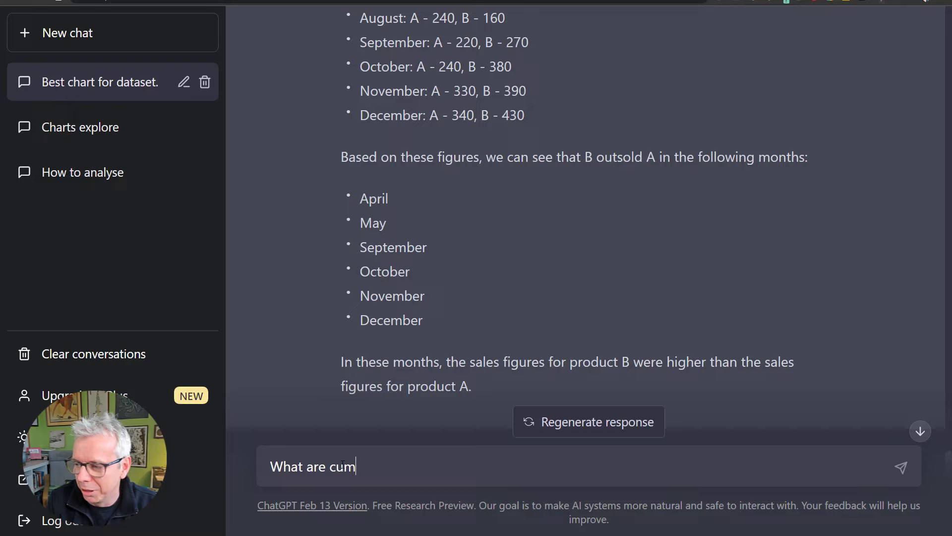
pyautogui.write('ulative sales of')
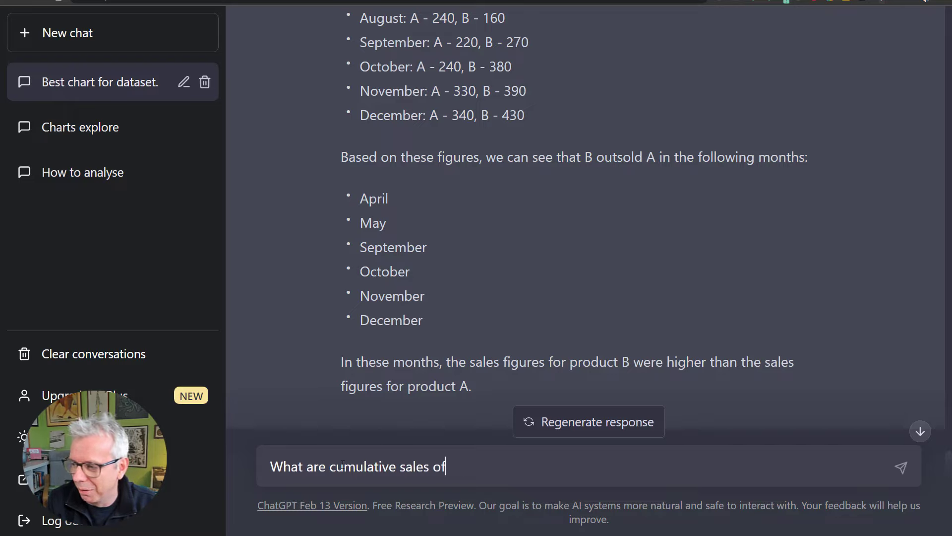
pyautogui.write(' A and B?')
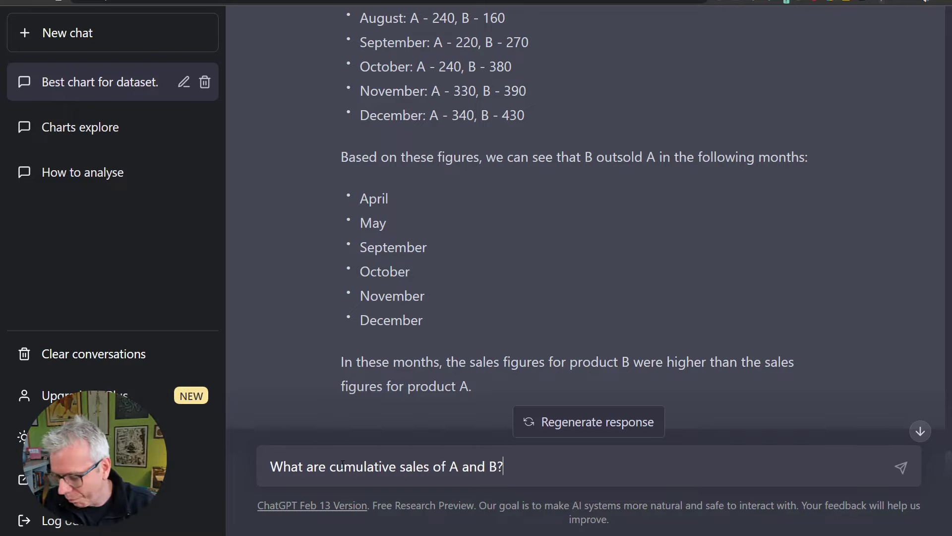
pyautogui.press('Return')
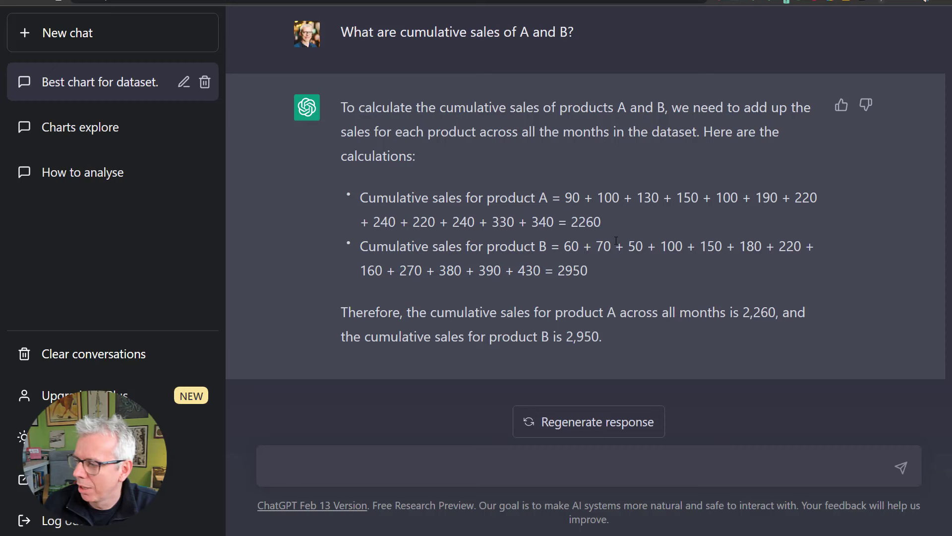
pyautogui.hotkey('alt', 'Tab')
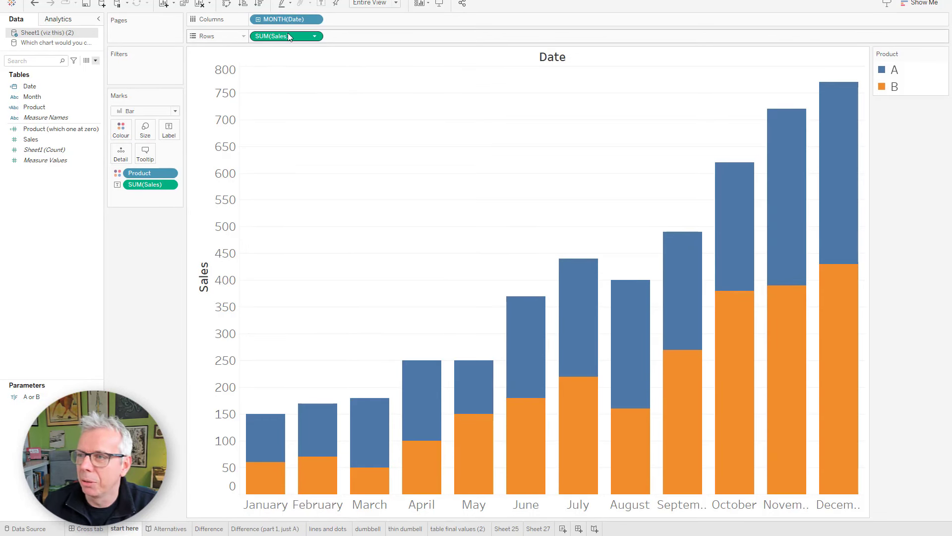
# Replace MONTH(Date) with Product on Columns, label the bars A 2,350 and B 2,460, and highlight ChatGPT's totals
pyautogui.moveTo(282, 21); pyautogui.dragTo(142, 273)
pyautogui.moveTo(149, 173); pyautogui.dragTo(326, 20)
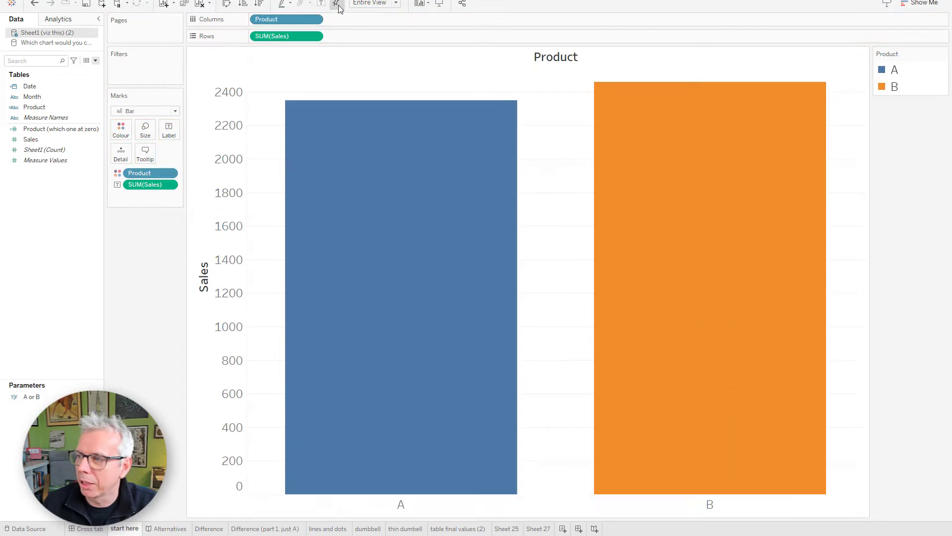
pyautogui.moveTo(365, 137)
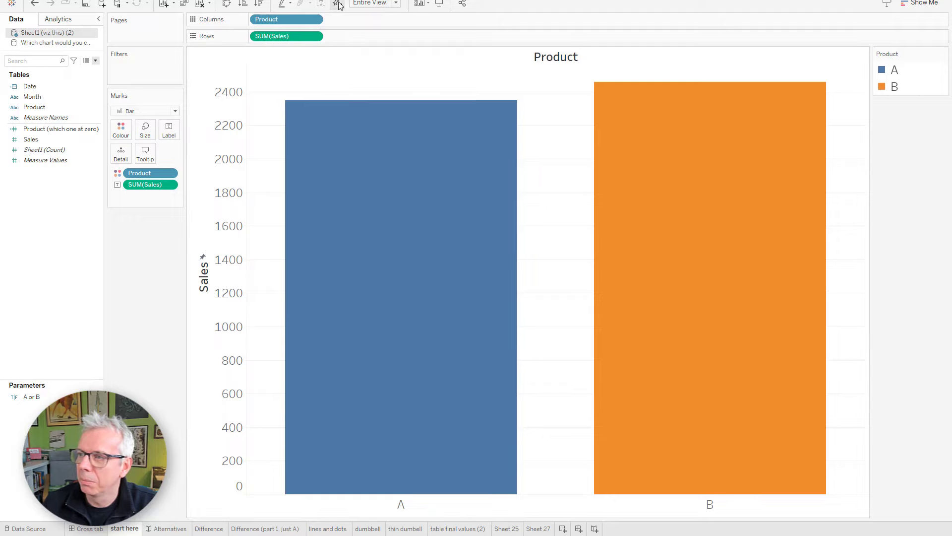
pyautogui.click(321, 4)
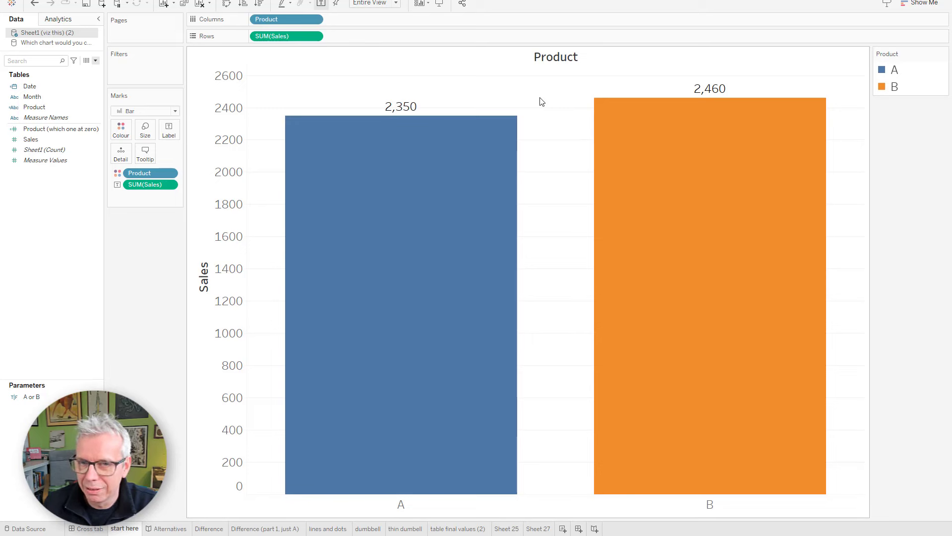
pyautogui.hotkey('alt', 'Tab')
pyautogui.moveTo(571, 221); pyautogui.dragTo(603, 218)
pyautogui.moveTo(554, 270); pyautogui.dragTo(589, 270)
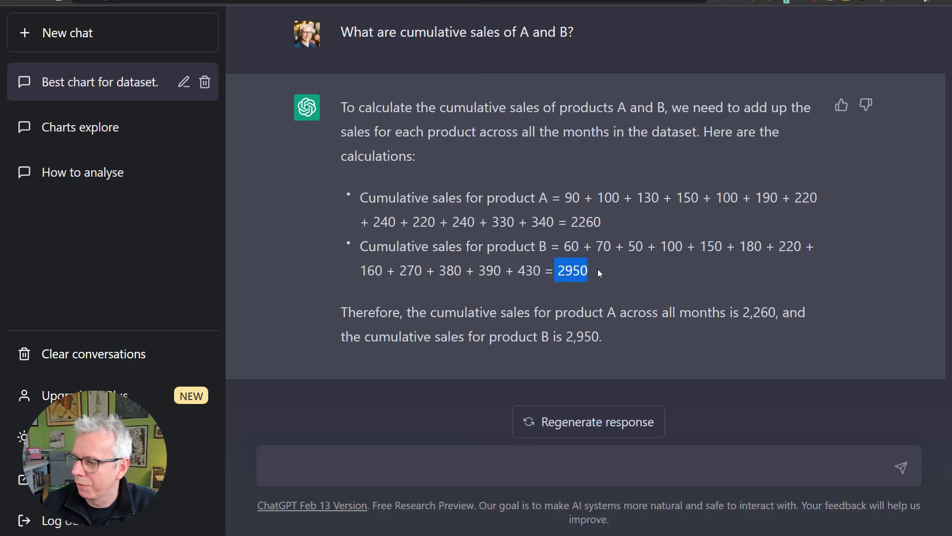
pyautogui.hotkey('alt', 'Tab')
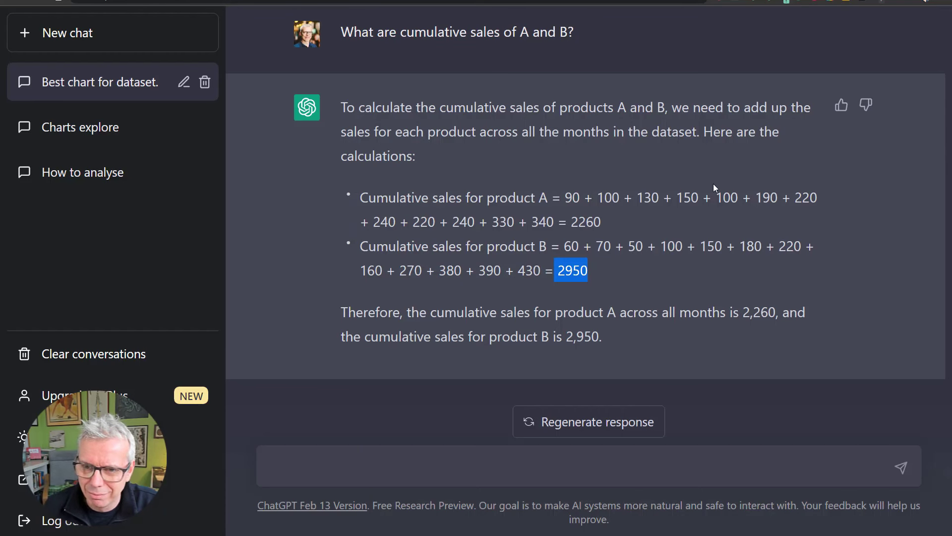
pyautogui.click(373, 467)
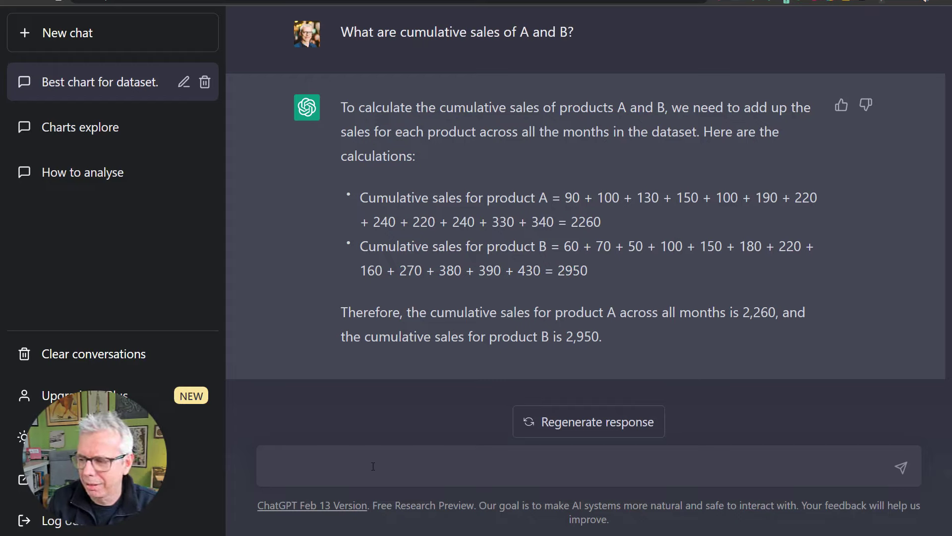
# Ask ChatGPT 'What are cumulative sales through the year, as a table?'
pyautogui.write('What are cumu')
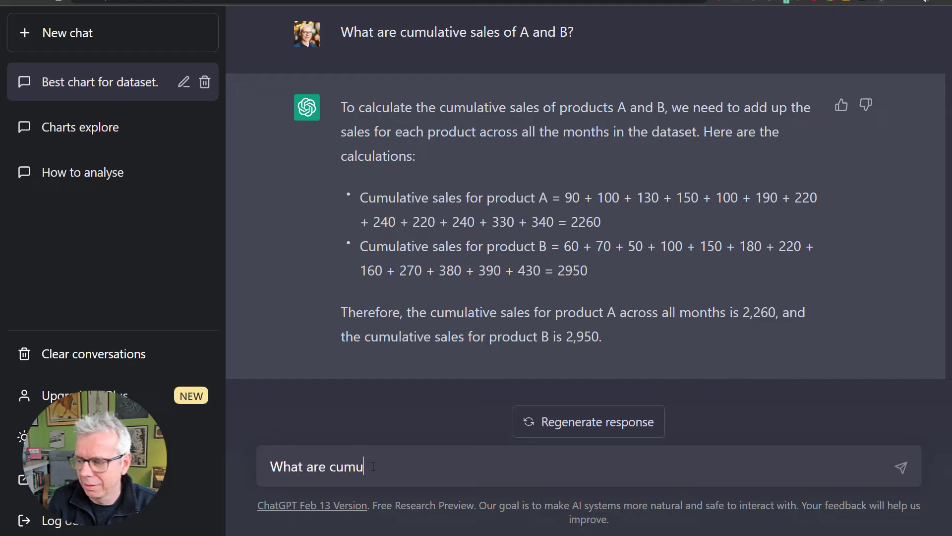
pyautogui.write('lative sales thro')
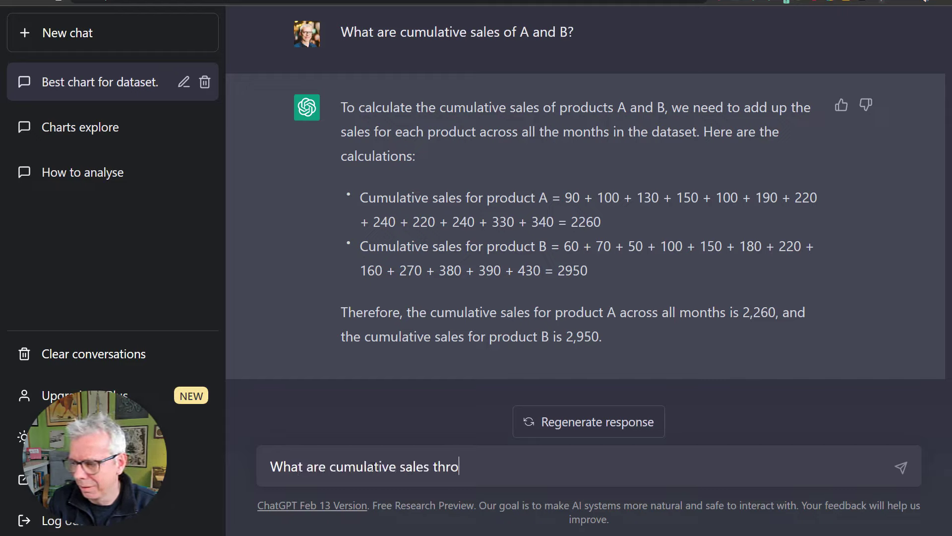
pyautogui.write('ygh t')
pyautogui.press('BackSpace')
pyautogui.press('BackSpace')
pyautogui.press('BackSpace')
pyautogui.press('BackSpace')
pyautogui.press('BackSpace')
pyautogui.write('ugh t')
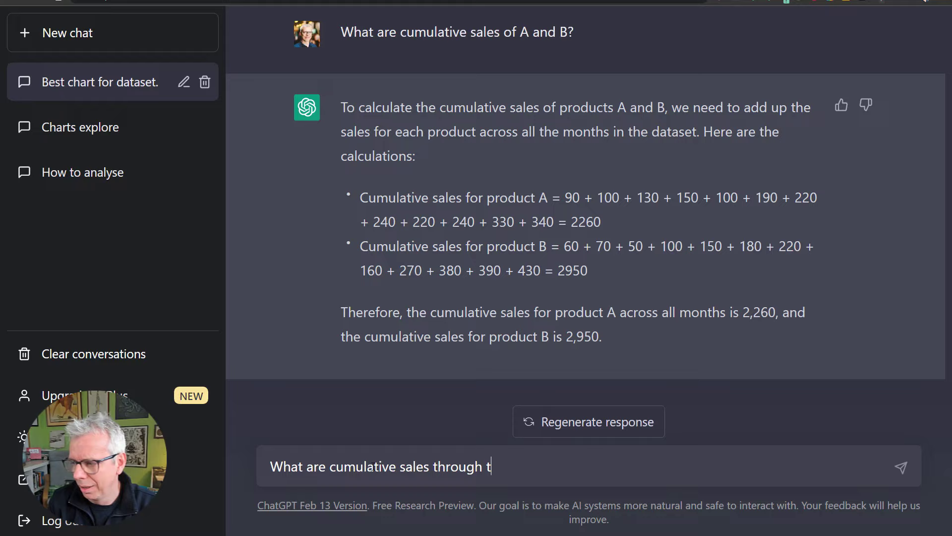
pyautogui.write('he year, as a')
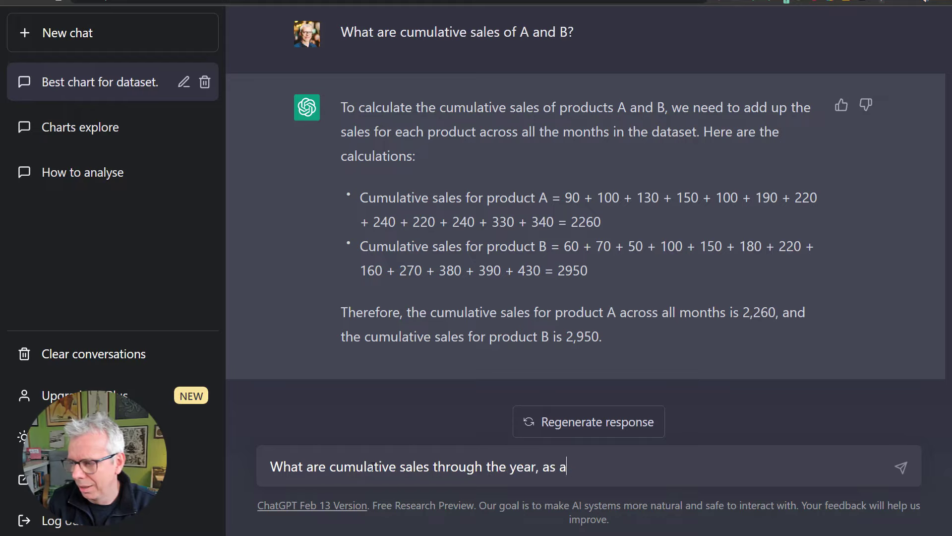
pyautogui.write(' table?')
pyautogui.hotkey('ctrl', 'shift', 'Left')
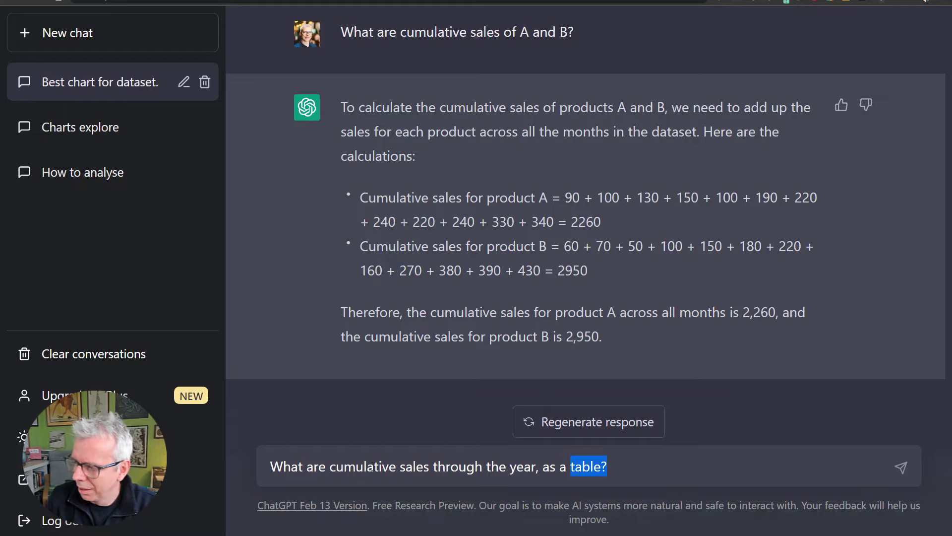
pyautogui.press('Right')
pyautogui.press('Return')
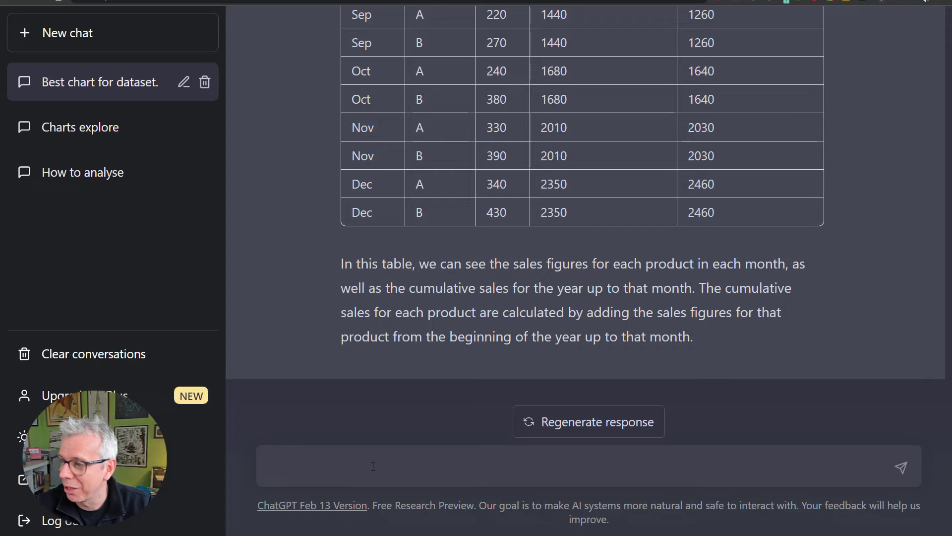
# Select and copy ChatGPT's monthly cumulative sales table, then switch to Tableau
pyautogui.click(373, 466)
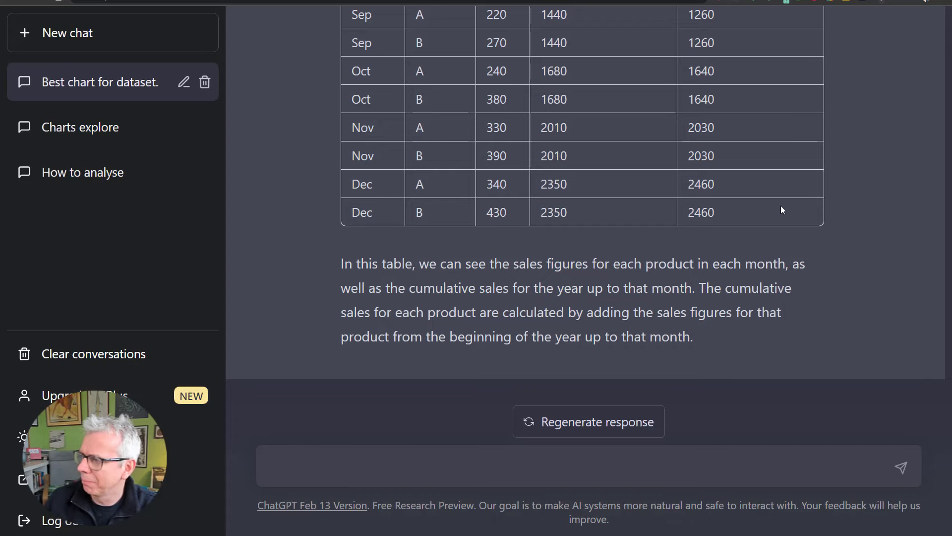
pyautogui.moveTo(745, 213); pyautogui.dragTo(368, 149)
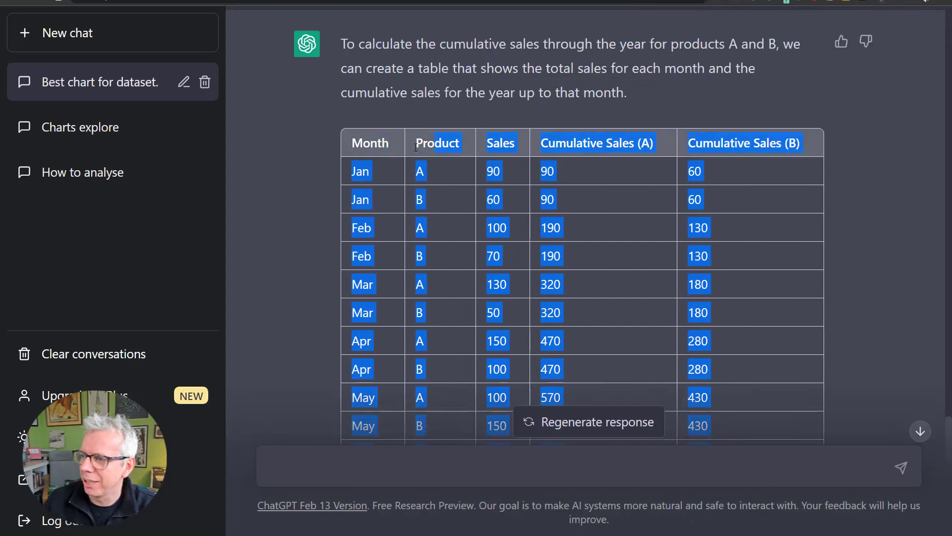
pyautogui.rightClick(368, 143)
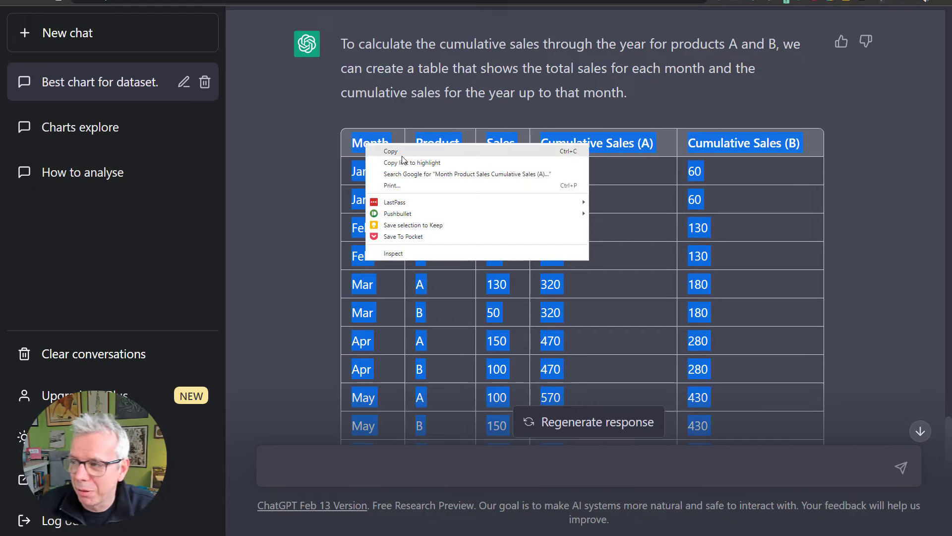
pyautogui.click(403, 154)
pyautogui.hotkey('alt', 'Tab')
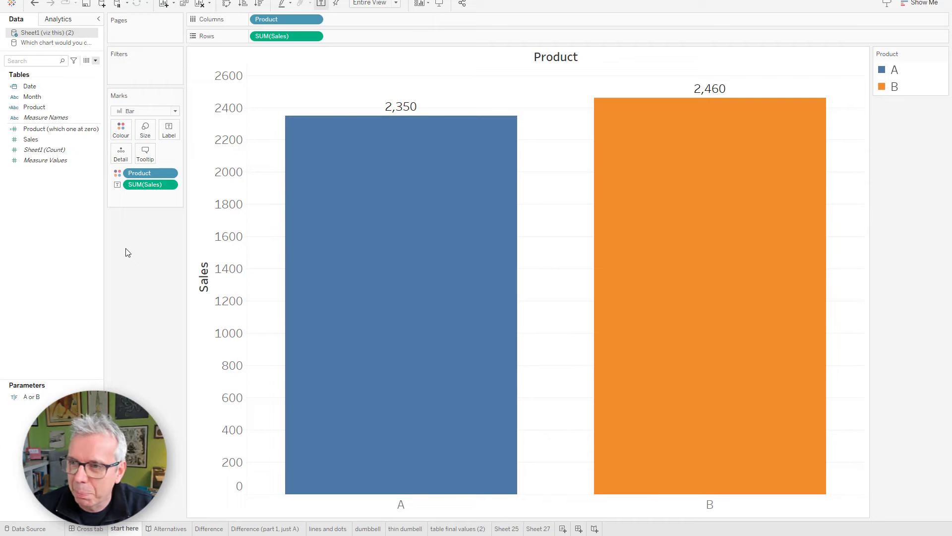
# Paste ChatGPT's table as a new data source and compare its cumulative sales with the monthly running sum
pyautogui.hotkey('ctrl', 'v')
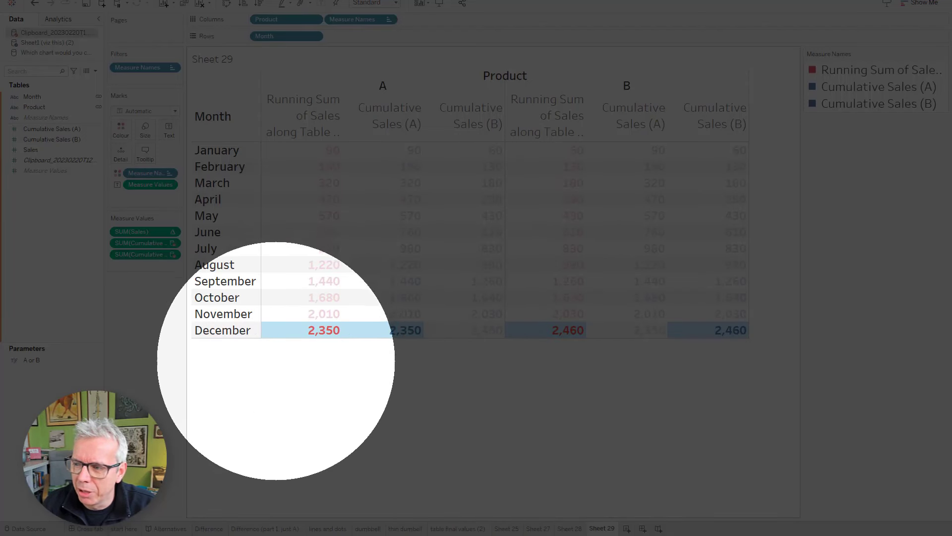
pyautogui.moveTo(301, 332)
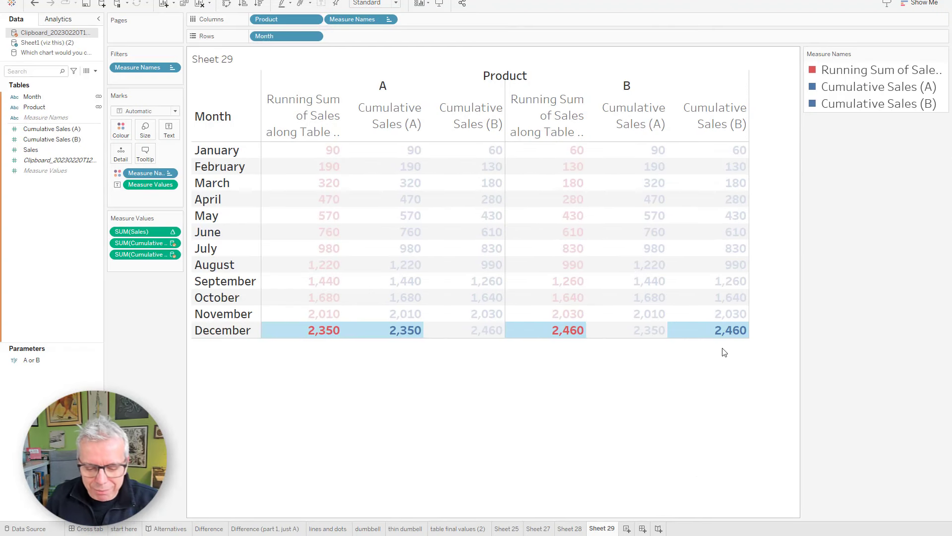
# Back in ChatGPT, highlight the table's December cumulative totals, 2350 and 2460
pyautogui.hotkey('alt', 'Tab')
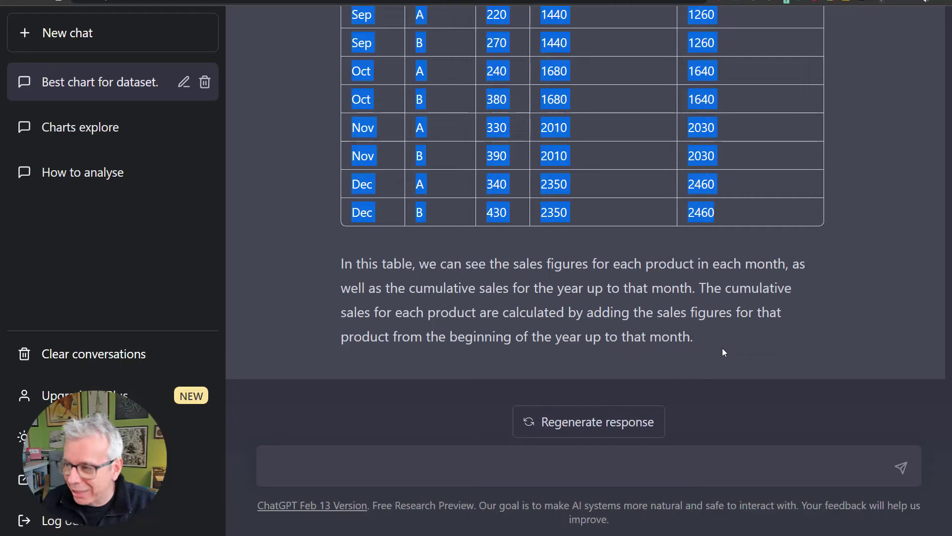
pyautogui.scroll(15, 735, 329)
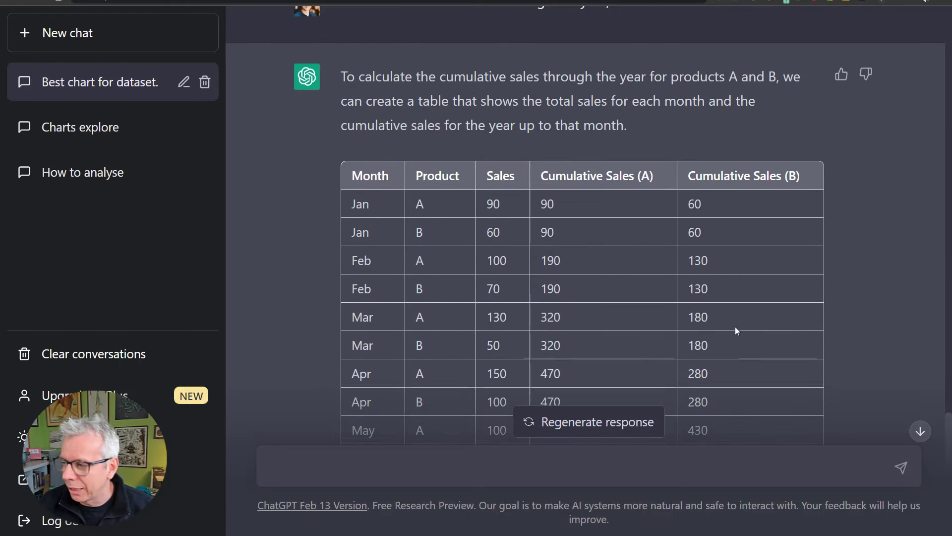
pyautogui.scroll(-12, 735, 329)
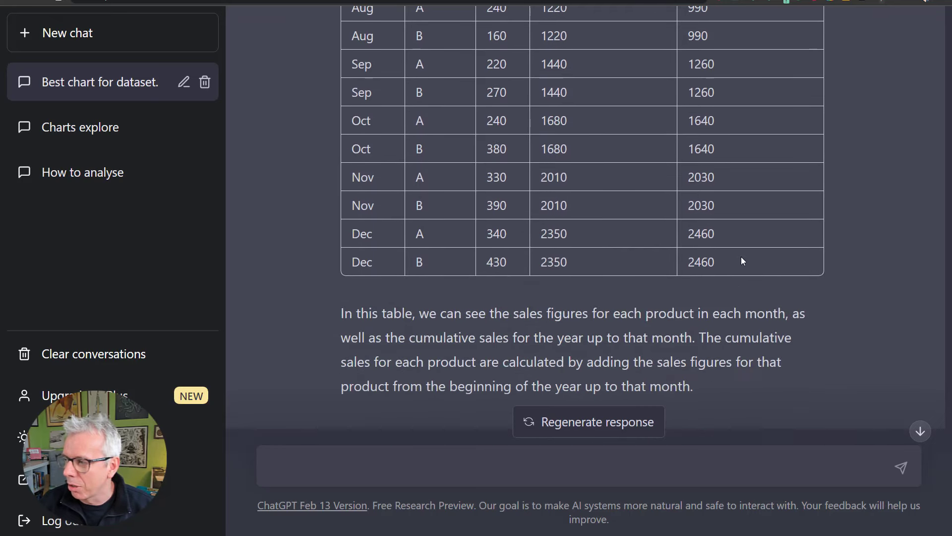
pyautogui.moveTo(741, 262); pyautogui.dragTo(547, 259)
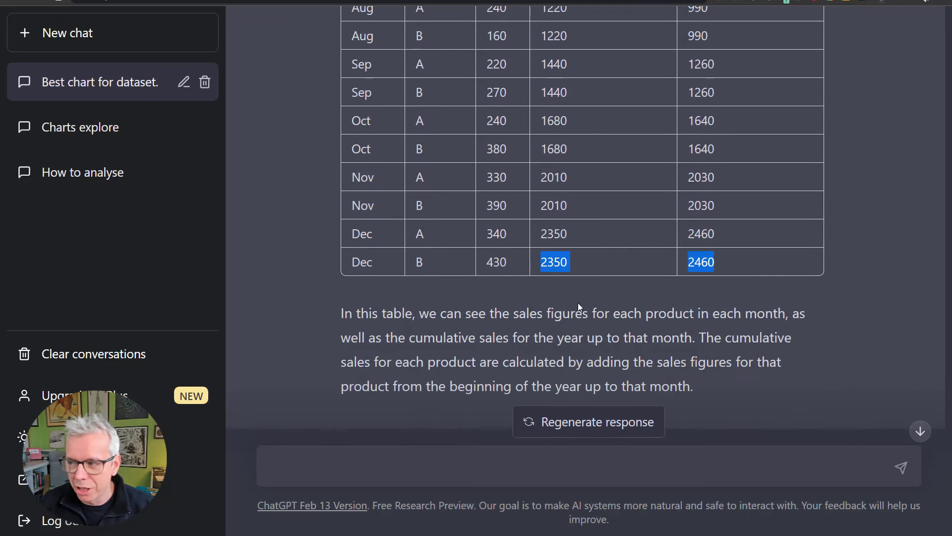
pyautogui.click(727, 261)
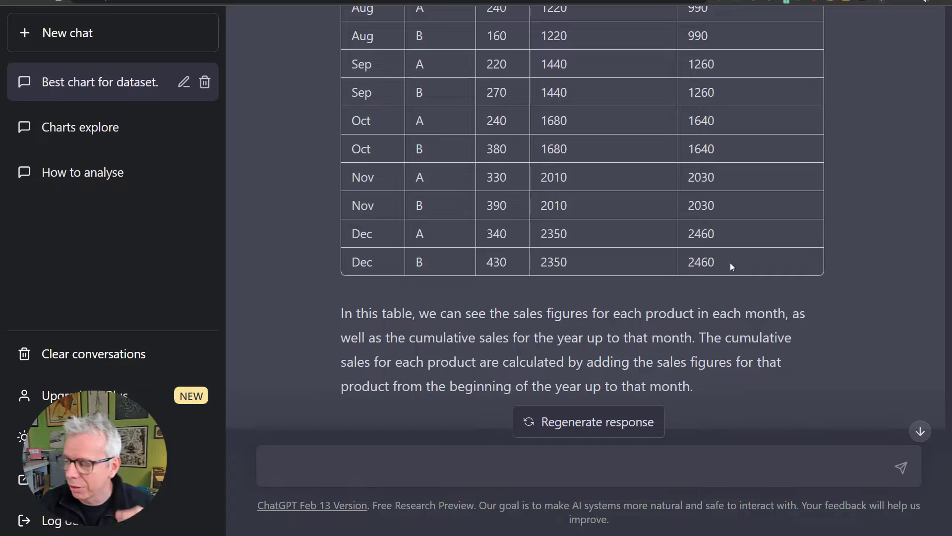
# Scroll up and select the earlier answer's cumulative figure of 2,950 for comparison
pyautogui.scroll(13, 731, 267)
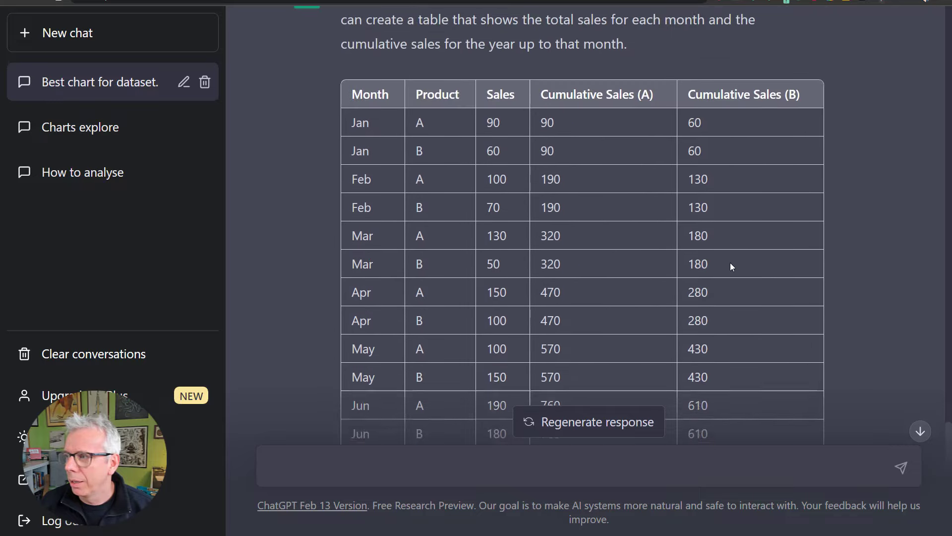
pyautogui.scroll(6, 730, 266)
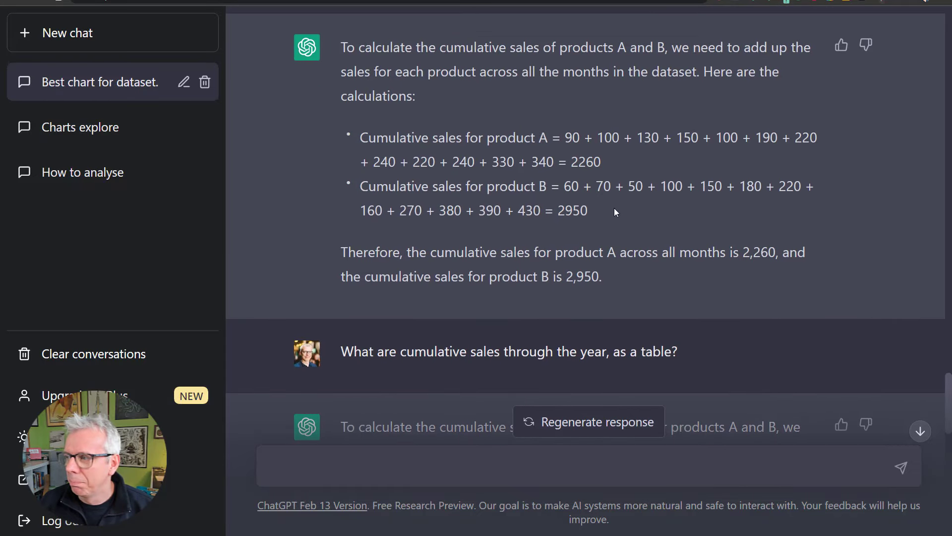
pyautogui.moveTo(588, 211); pyautogui.dragTo(353, 146)
pyautogui.click(462, 205)
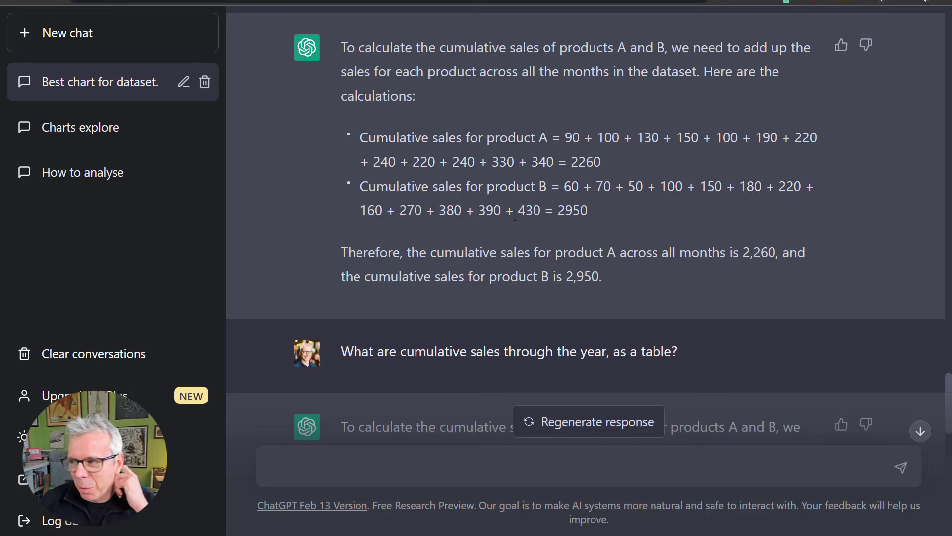
pyautogui.scroll(-7, 525, 233)
pyautogui.scroll(-2, 525, 233)
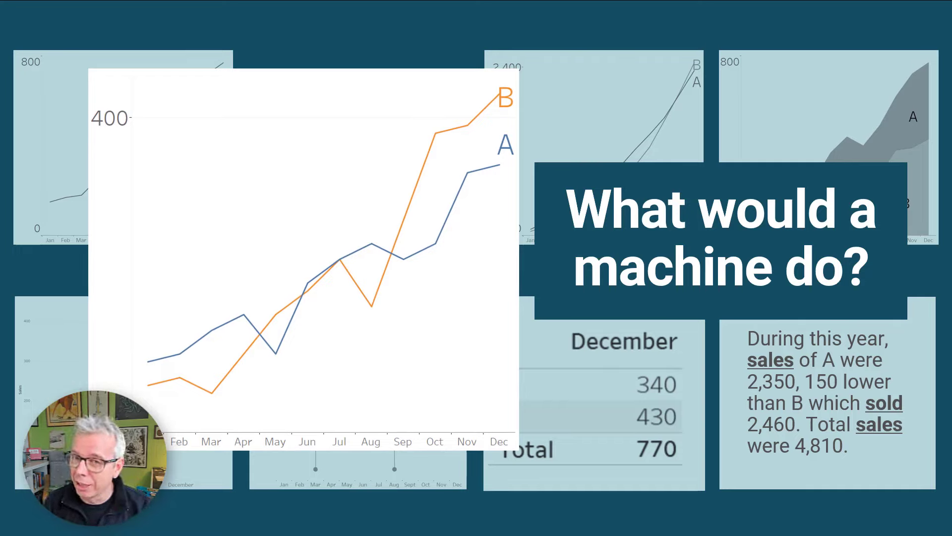
# Advance the slides past ChatGPT's chart ideas and the title to the monthly A/B sales table
pyautogui.press('Right')
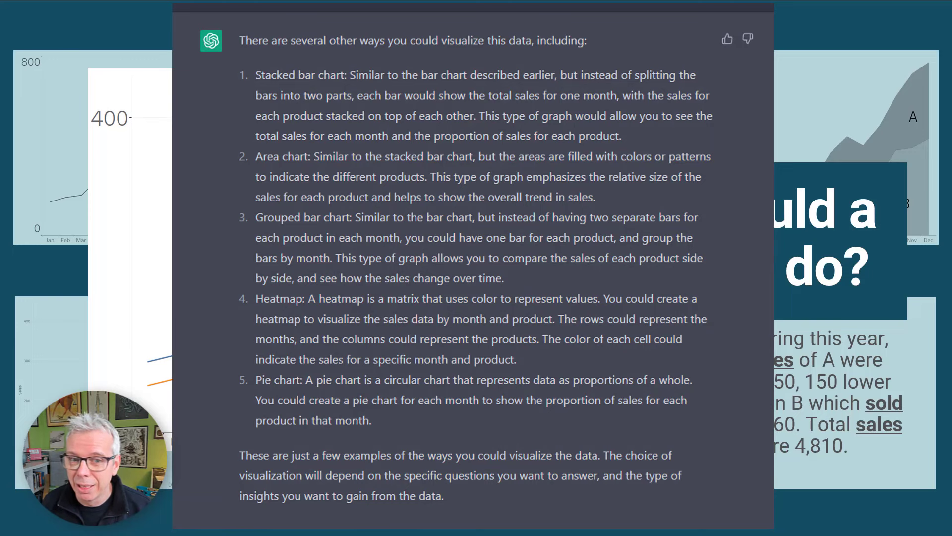
pyautogui.press('Right')
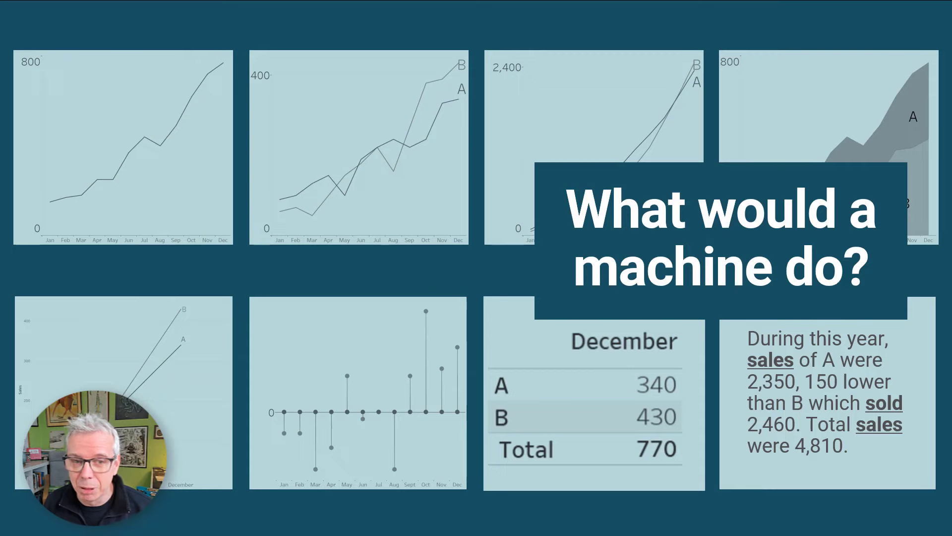
pyautogui.press('Right')
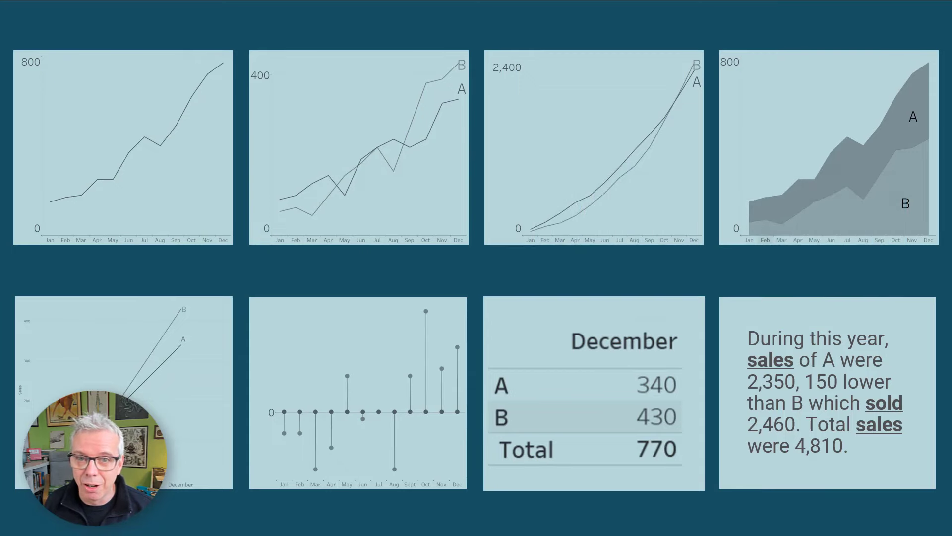
pyautogui.press('Right')
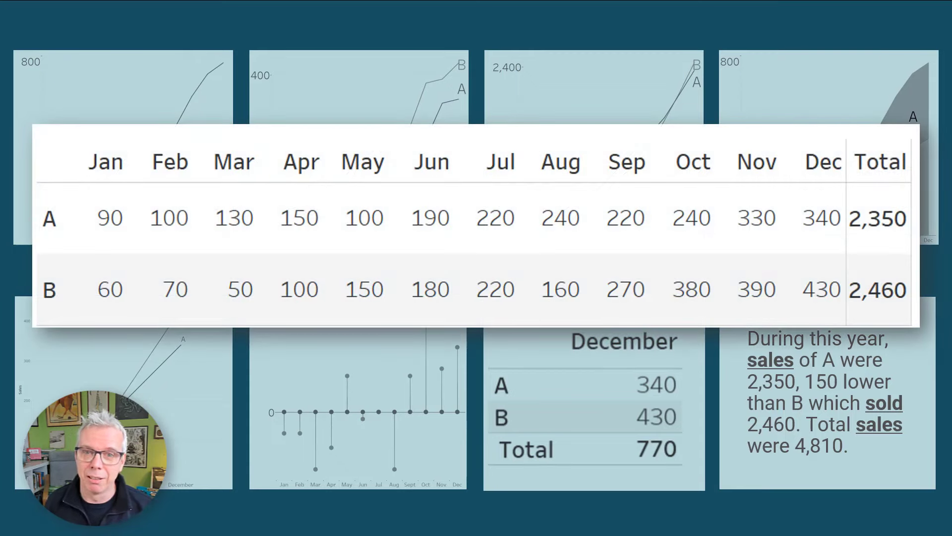